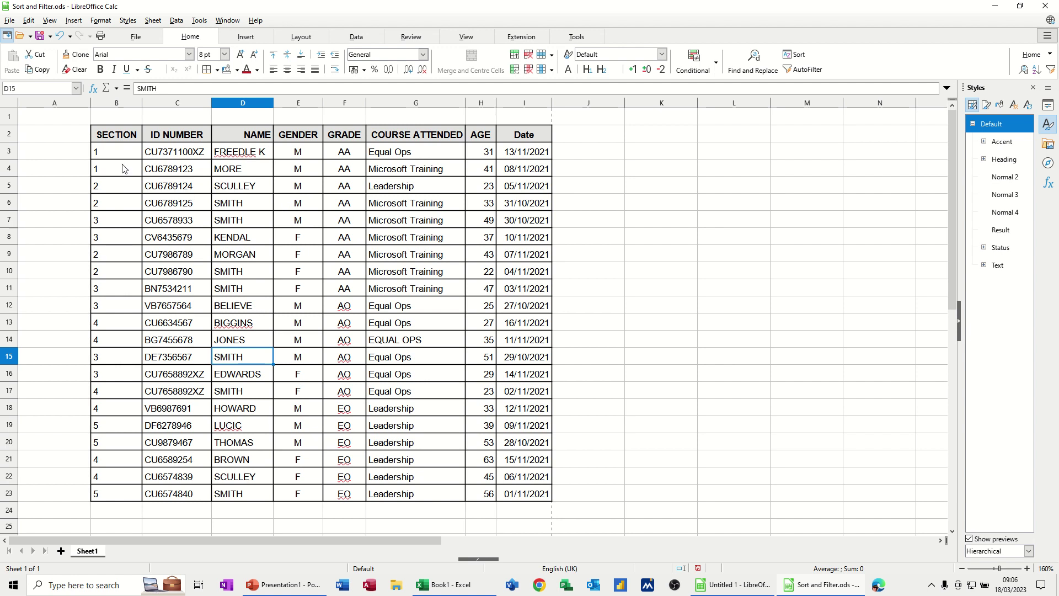
Enter =COUNTIF($B$3:$B$23,B3) in A3 to count rows sharing B3's section, showing 2
left_click(50, 154)
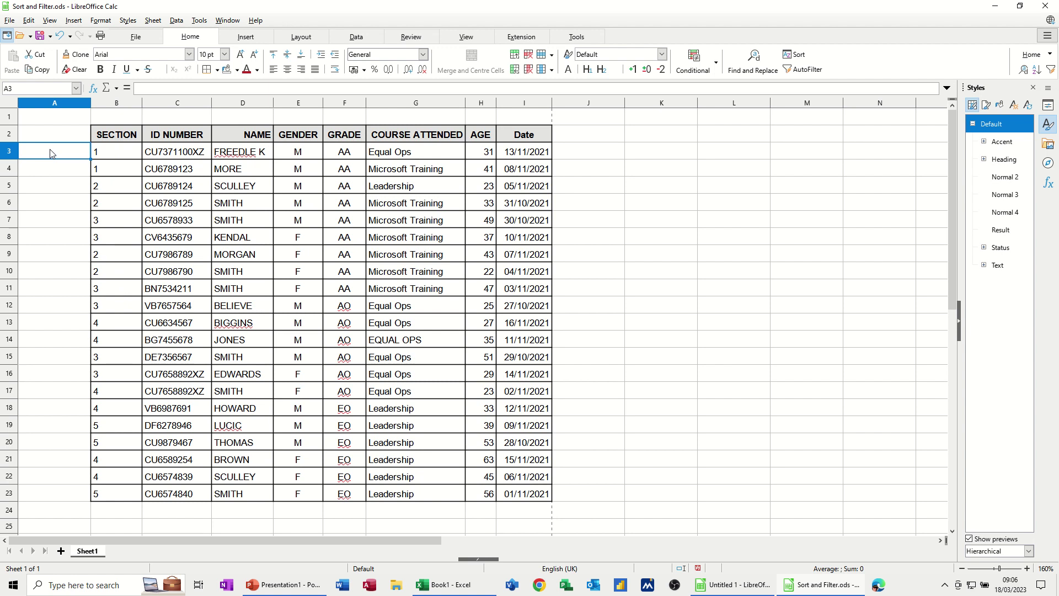
type("=co")
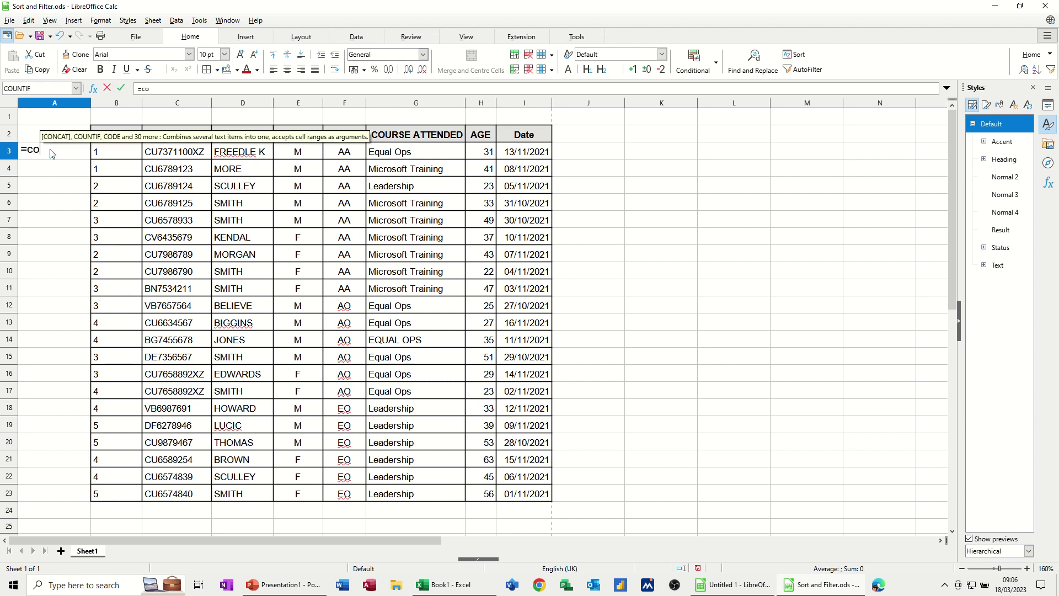
type("untif")
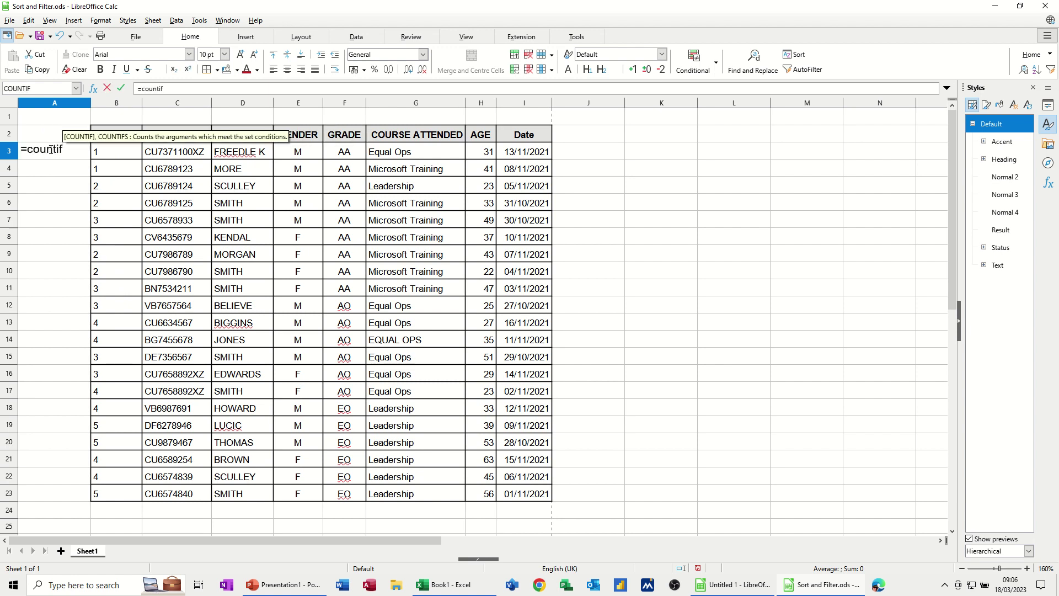
type("(")
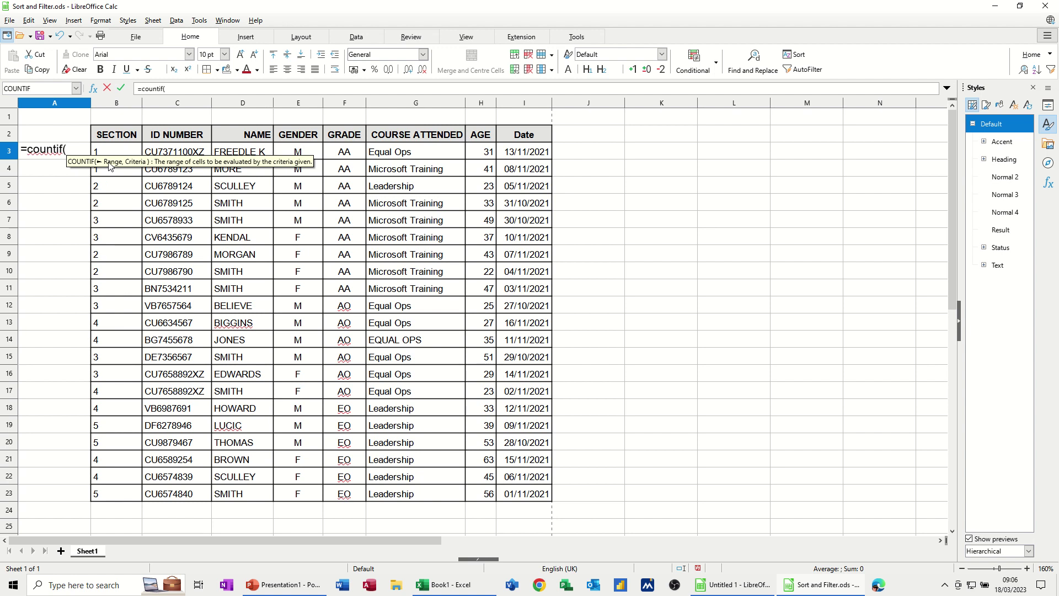
left_click_drag(114, 150, 128, 494)
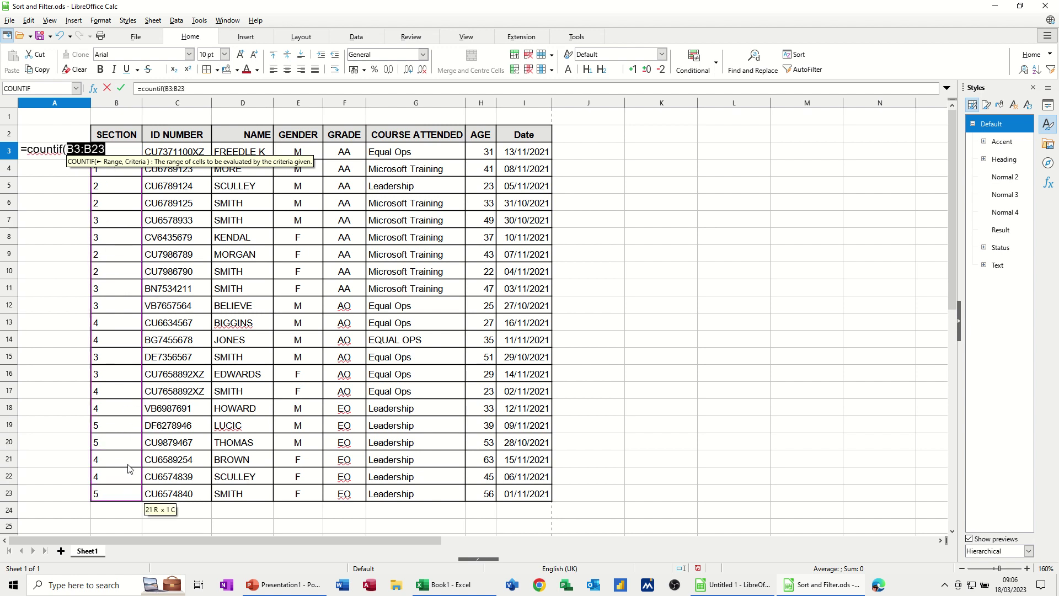
key("F4")
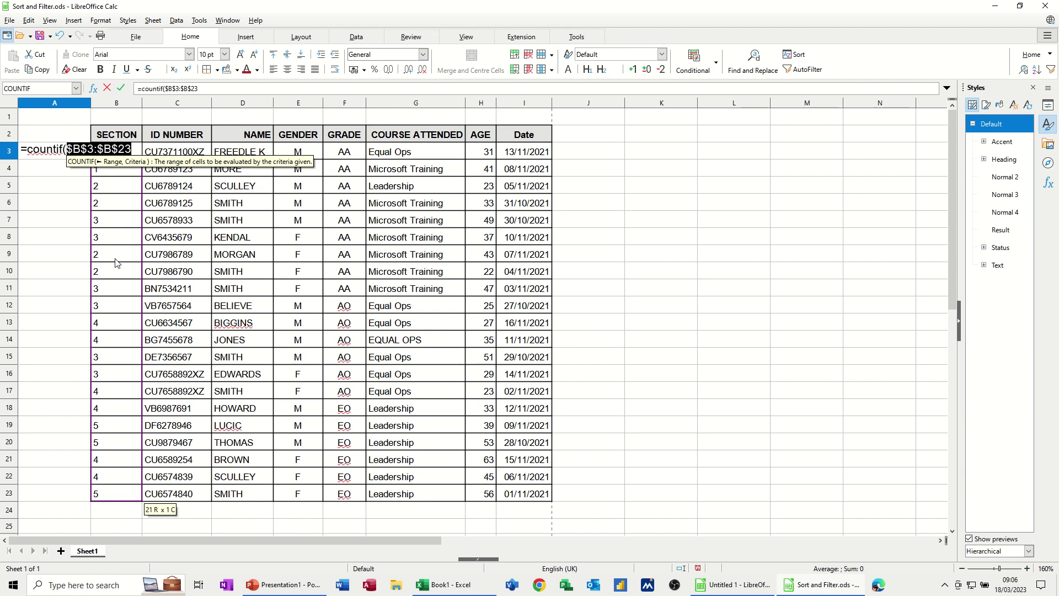
type(",")
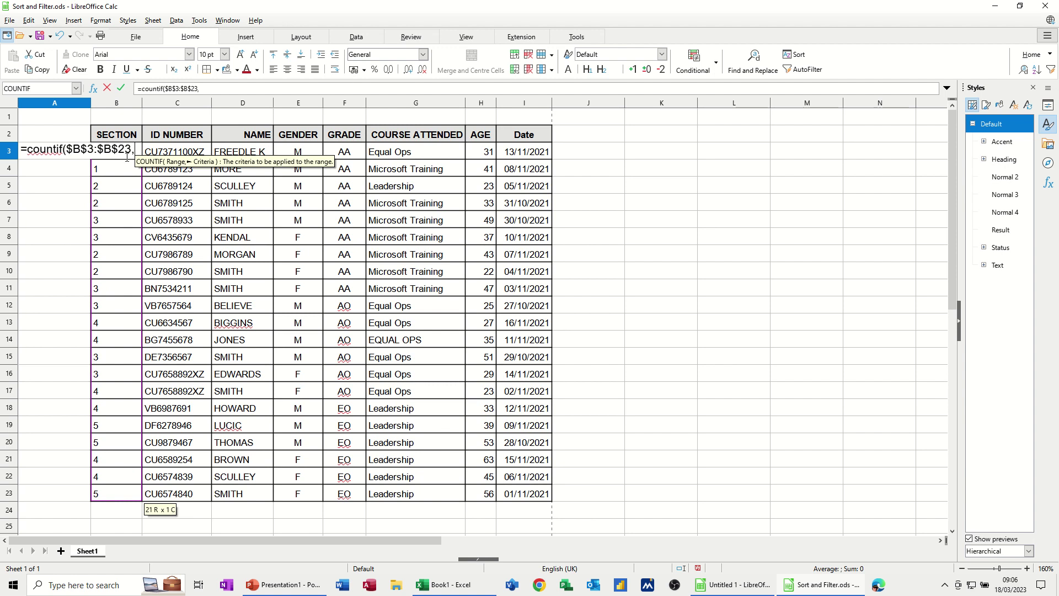
type("b3")
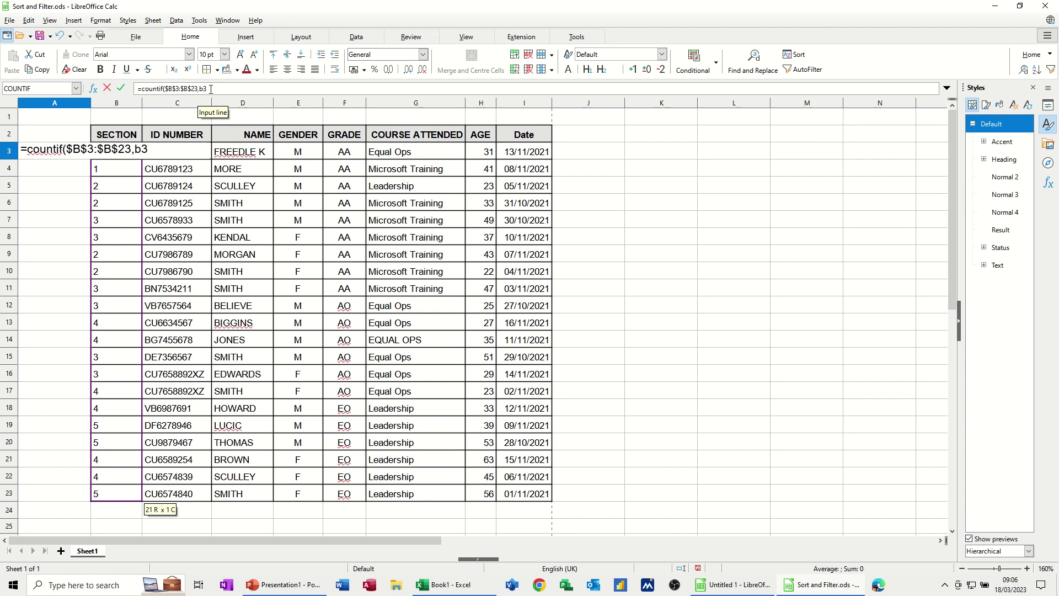
type(")")
left_click(122, 87)
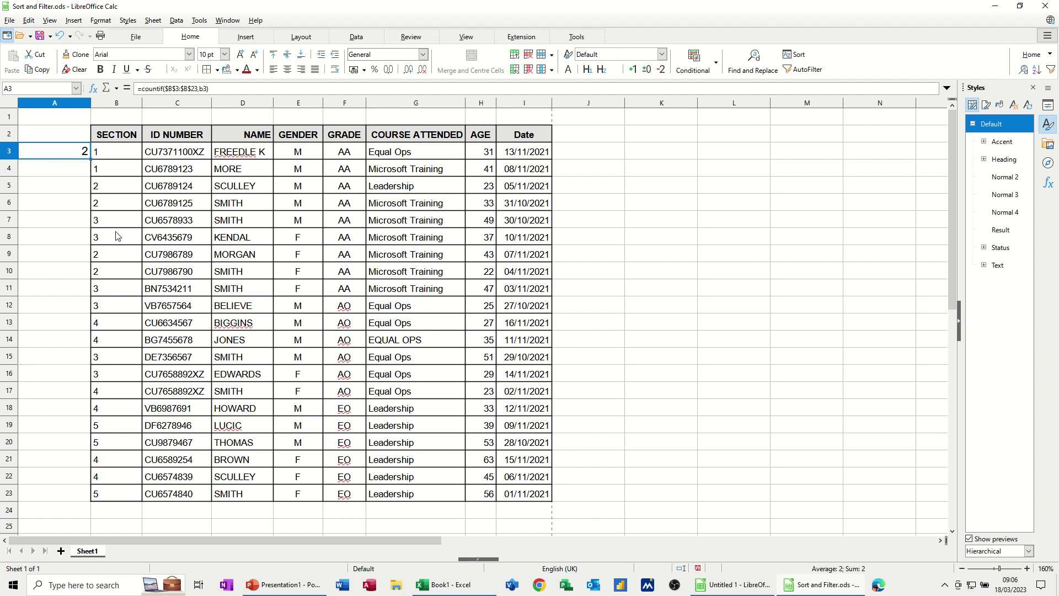
Fill the count formula down to A23 and set B13 and B14 to section 2
left_click_drag(89, 160, 88, 200)
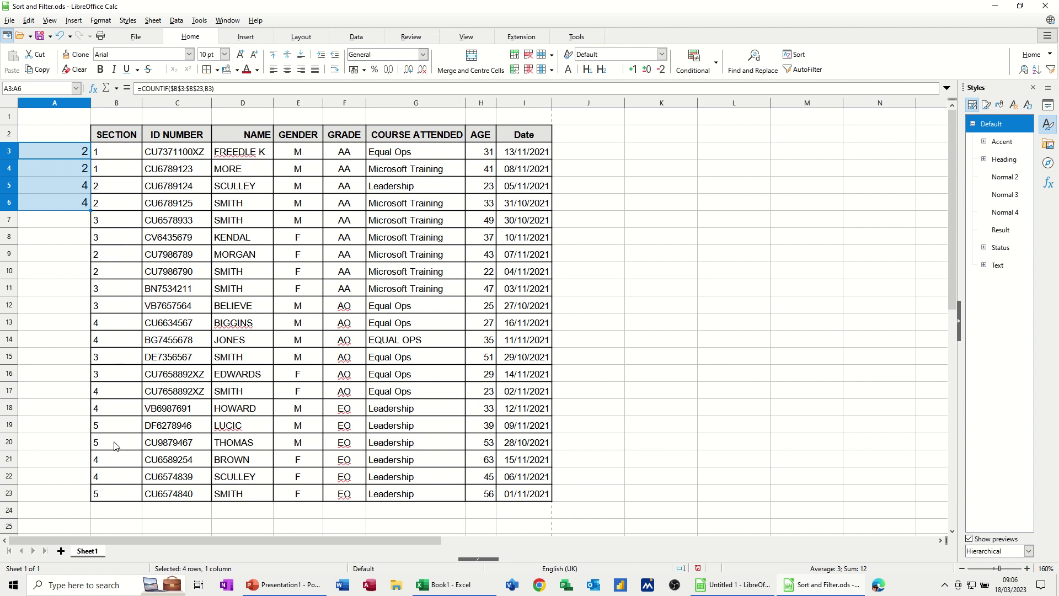
left_click_drag(89, 210, 94, 498)
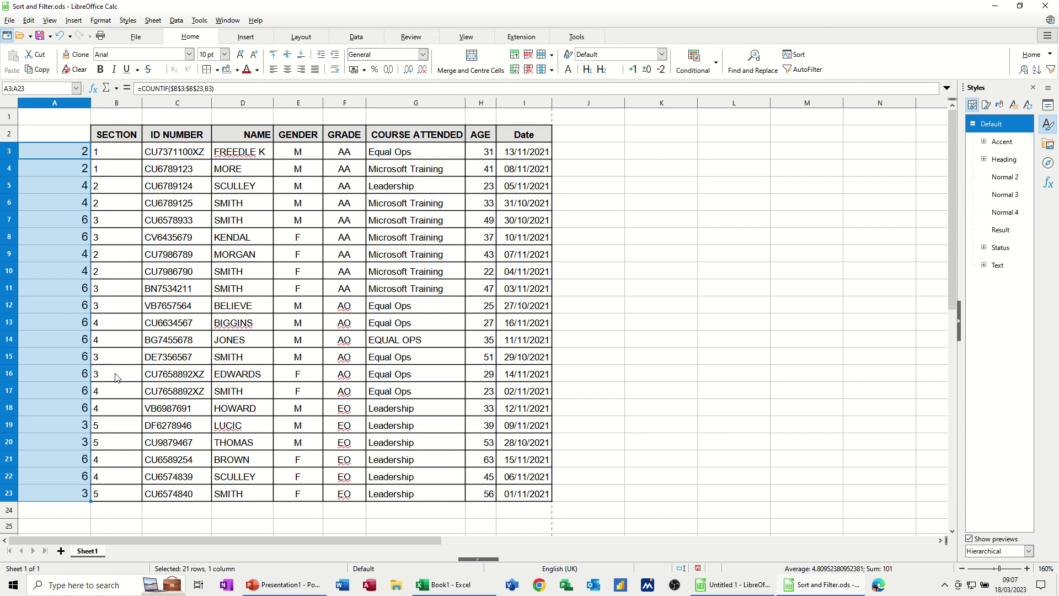
left_click(103, 324)
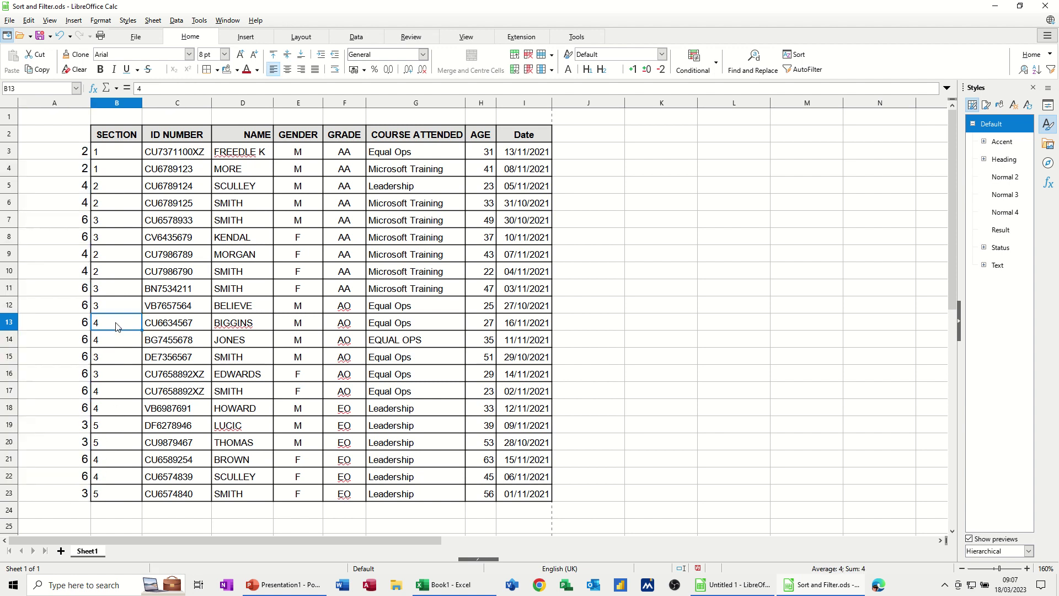
type("2")
key("Return")
type("2")
key("Return")
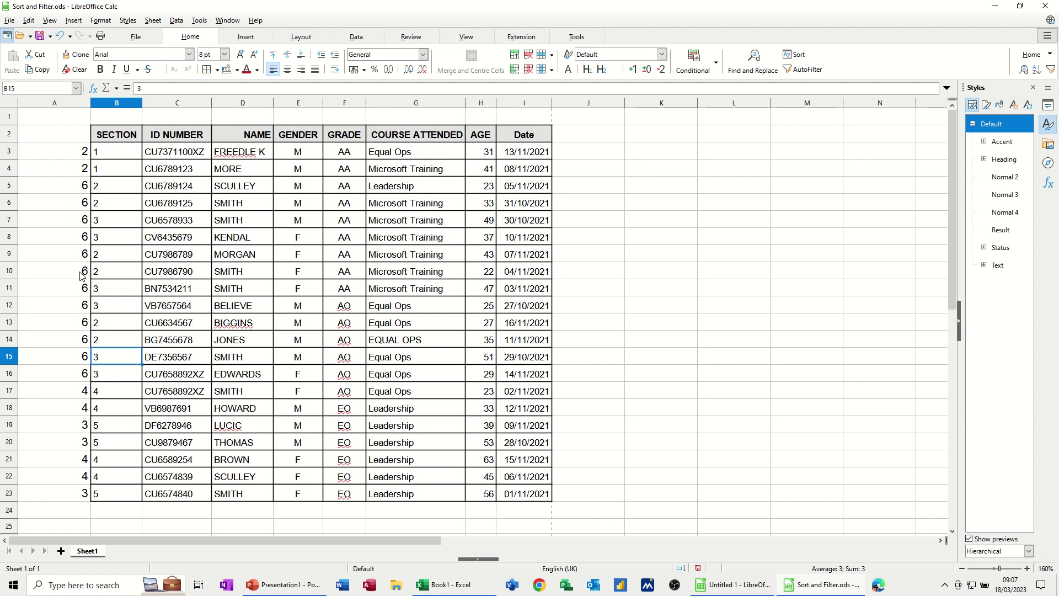
Change the sections in B14, B12 and B10 to 1
left_click(107, 345)
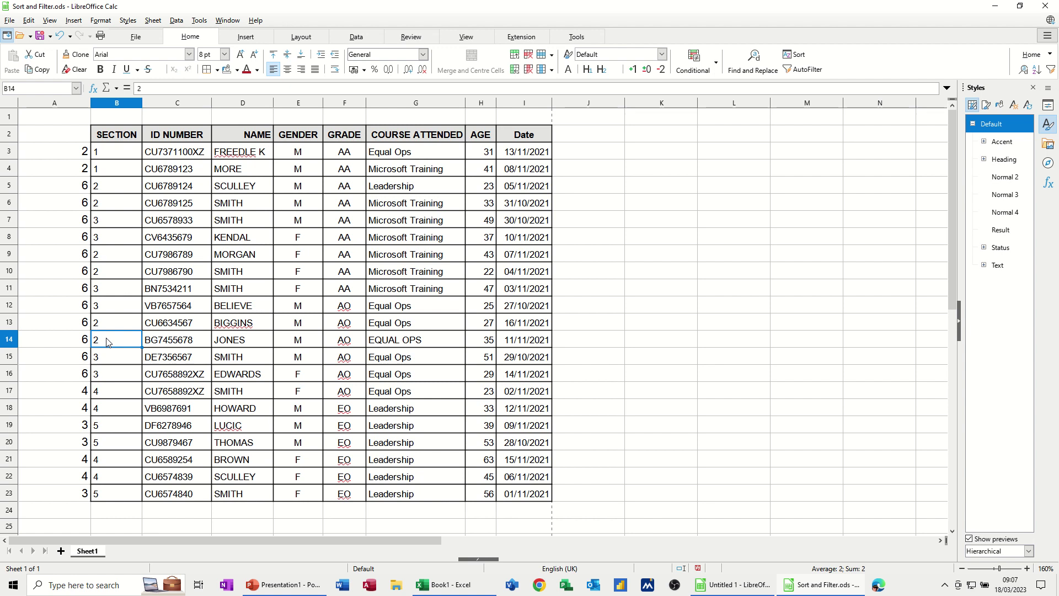
type("1")
left_click(111, 307)
type("1")
key("Return")
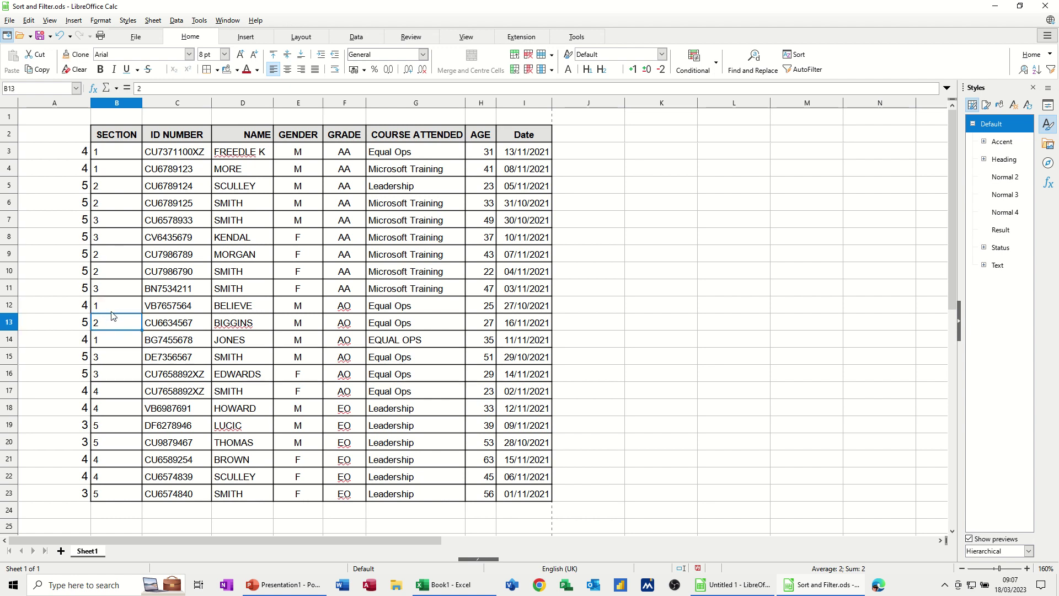
left_click(108, 276)
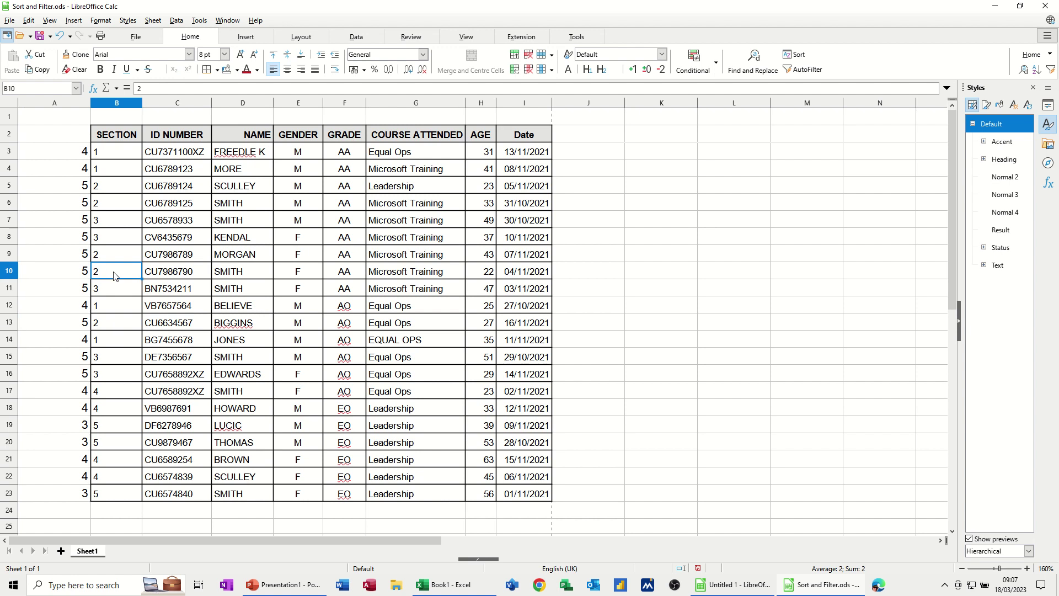
type("1")
key("Return")
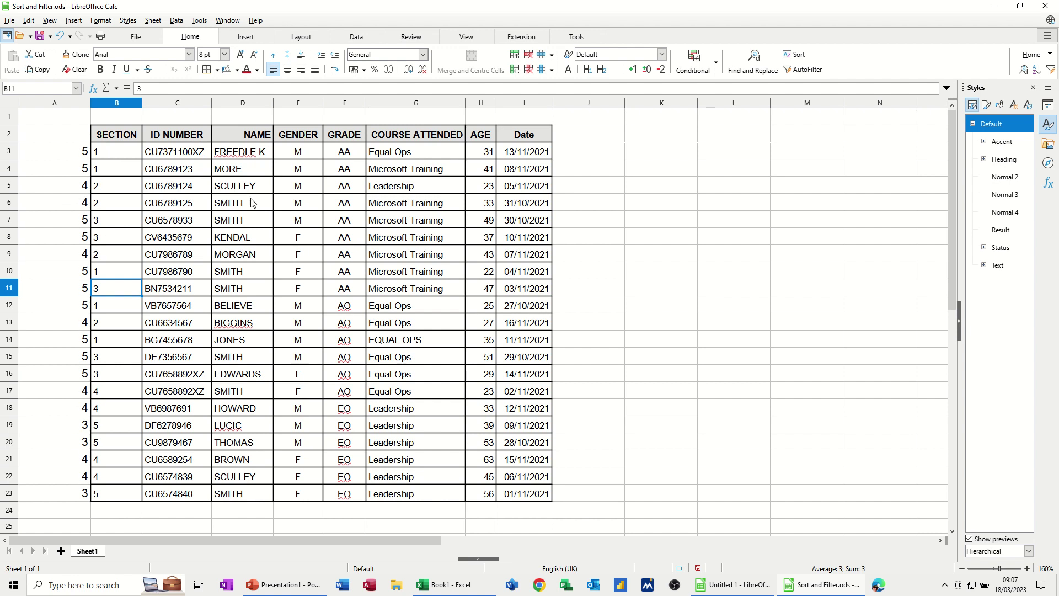
Select B3:I23 and start a new conditional format, replacing the default condition with a fresh one
left_click_drag(110, 152, 508, 492)
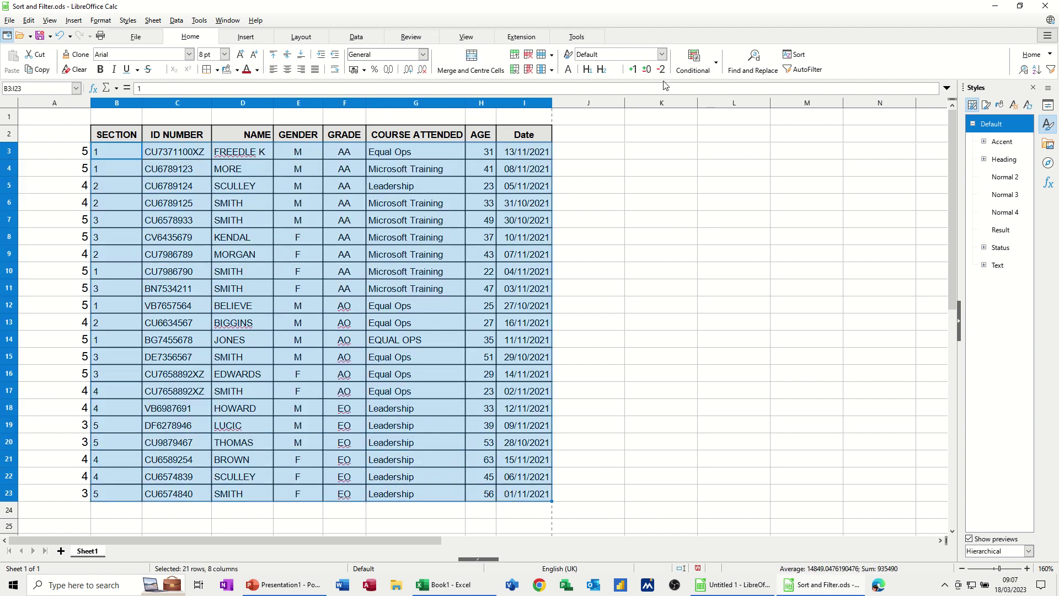
left_click(695, 70)
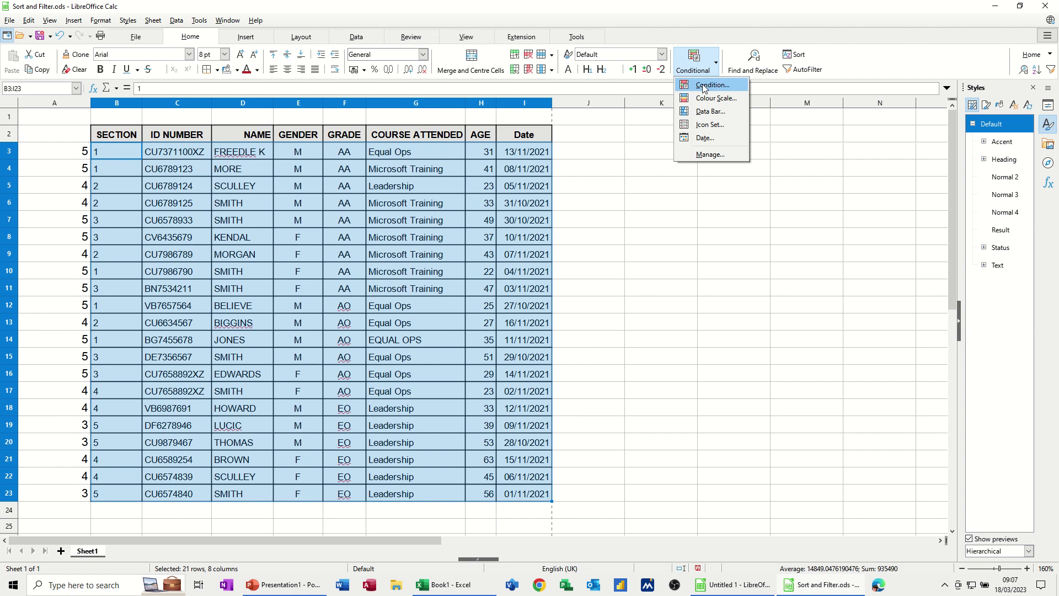
left_click(704, 86)
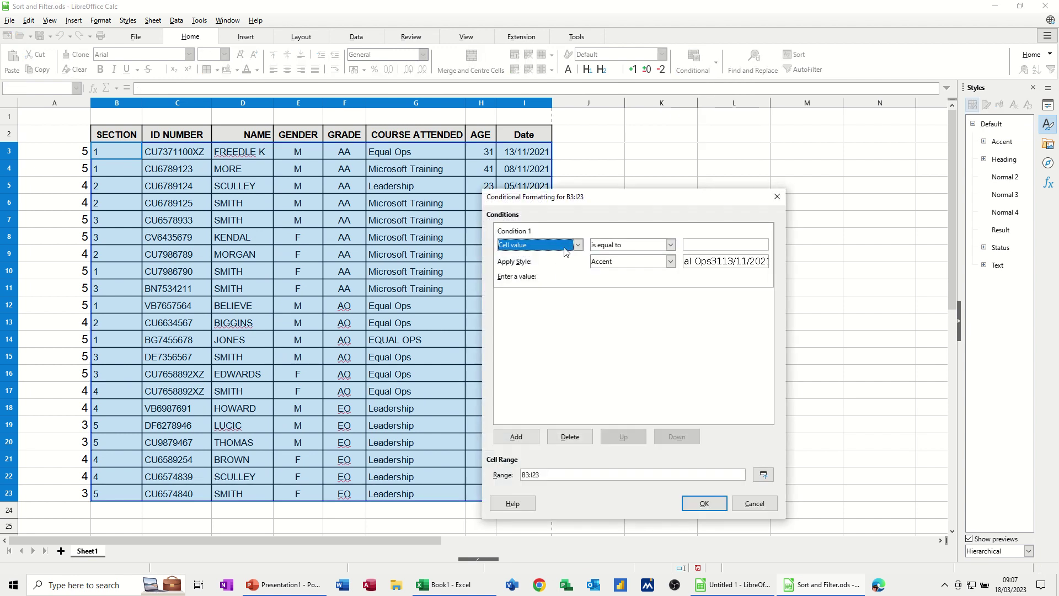
left_click(570, 437)
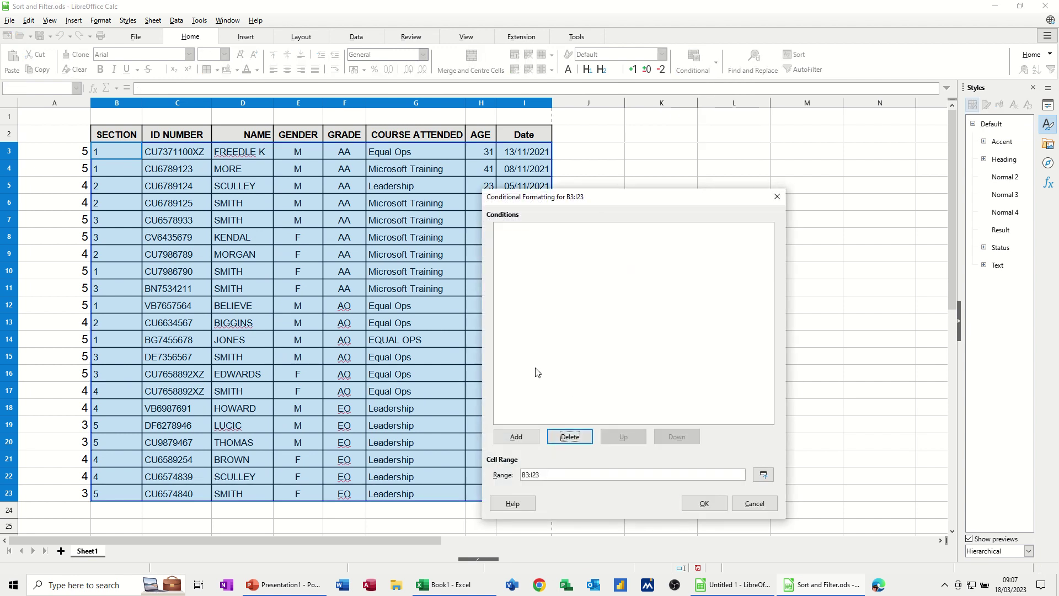
left_click(515, 437)
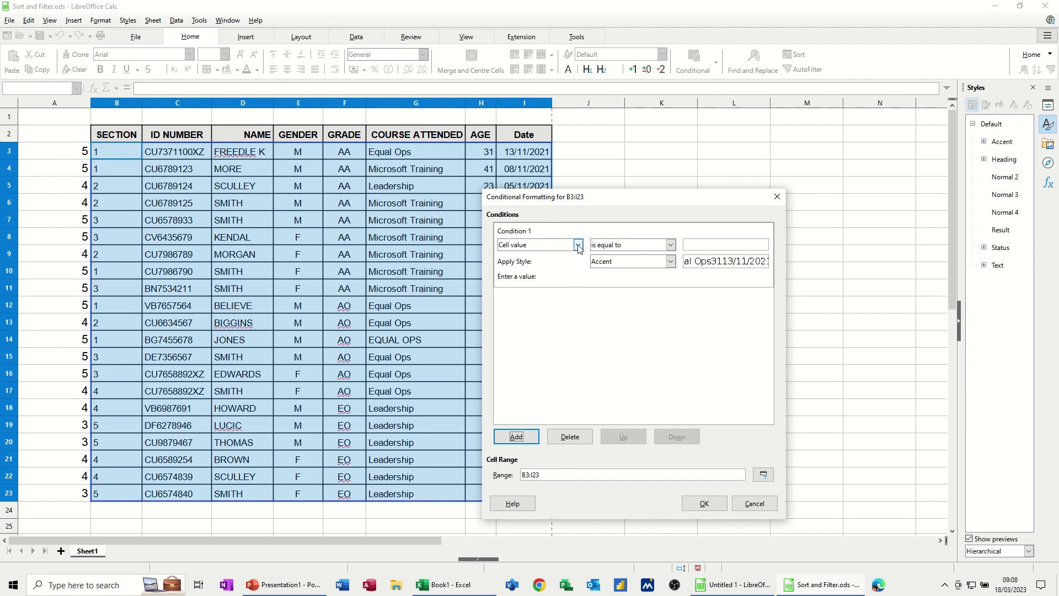
Make the condition formula-based with =$Sheet1.$A$3=5
left_click(578, 244)
left_click(568, 275)
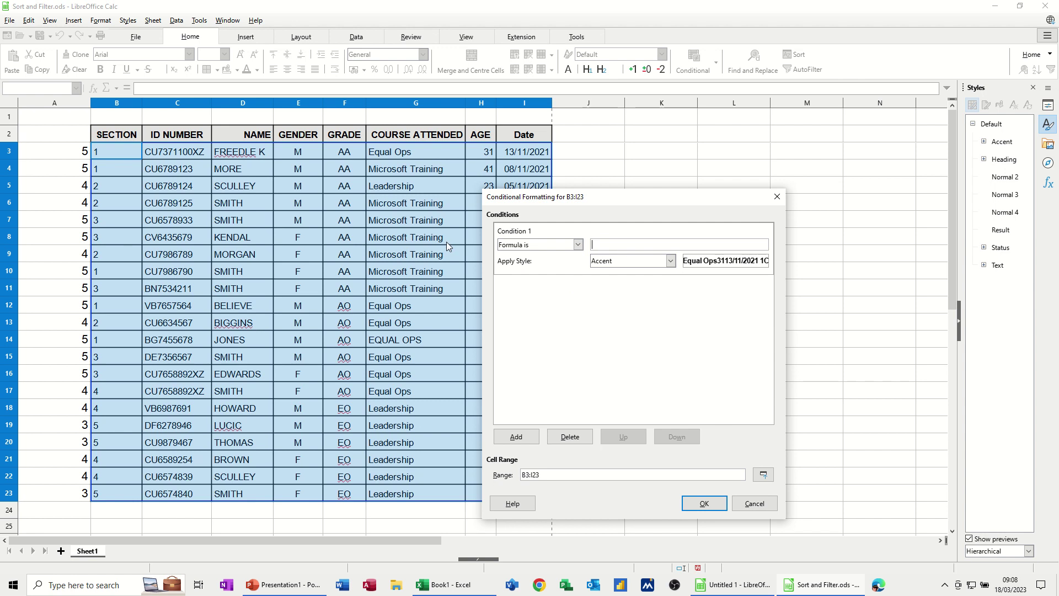
type("=")
left_click(73, 155)
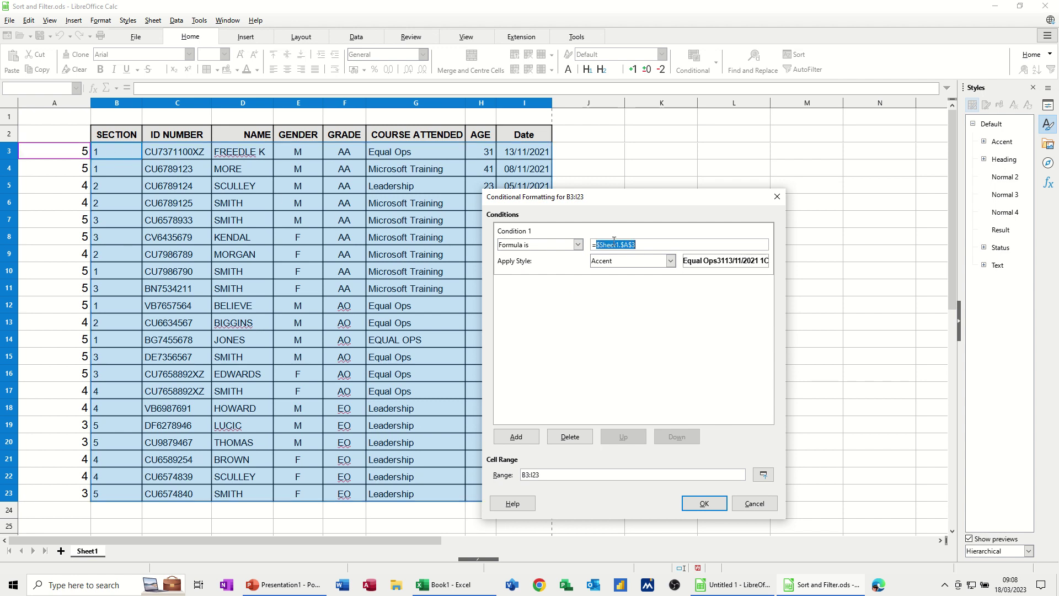
left_click(657, 244)
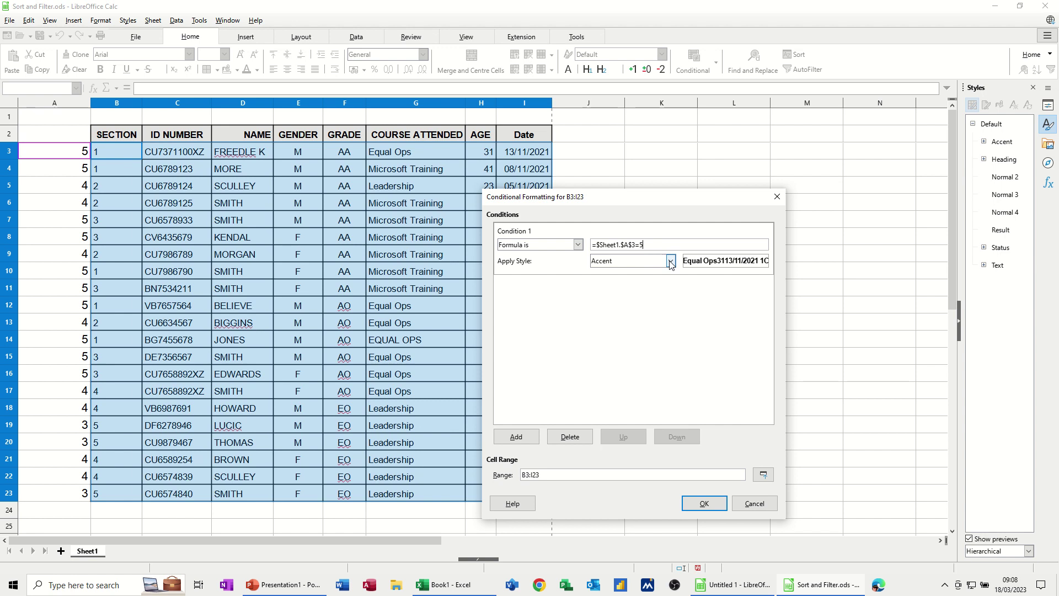
left_click(671, 262)
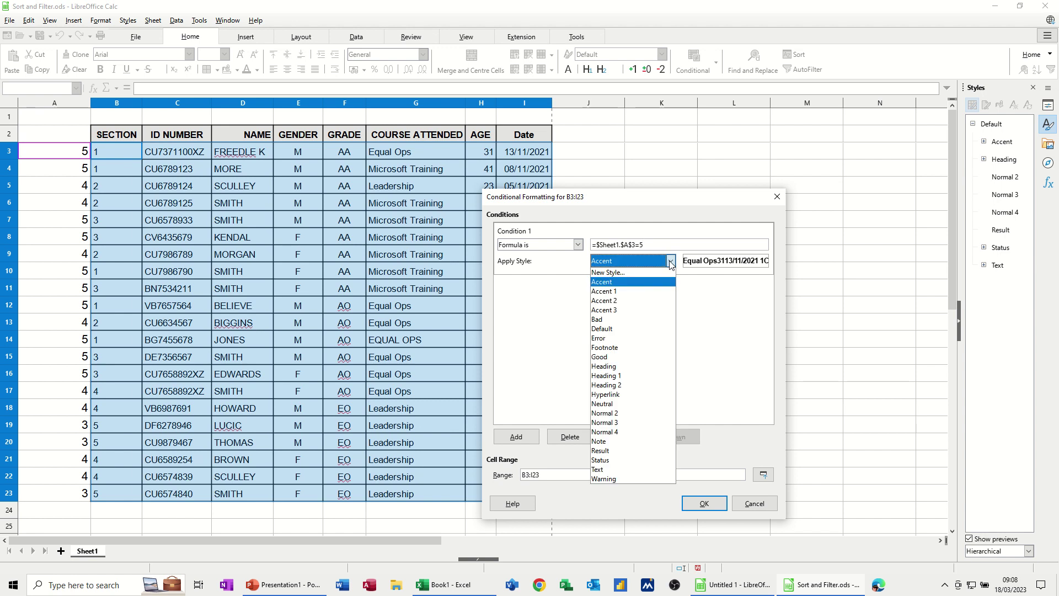
Create a new cell style named steve with a bright green 3faf46 background
left_click(640, 273)
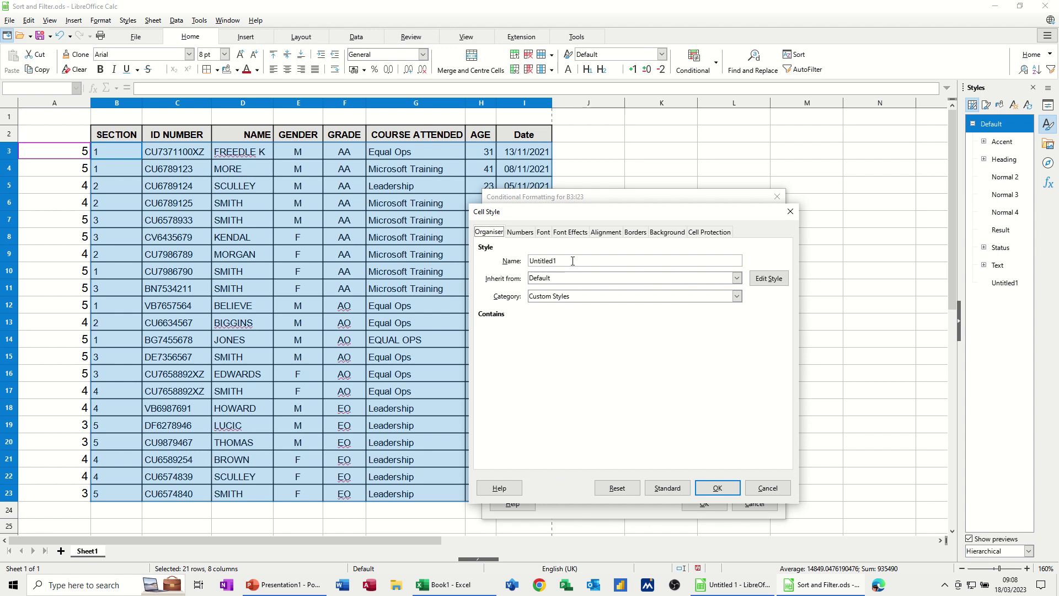
double_click(533, 261)
type("steve")
left_click(667, 233)
left_click(662, 254)
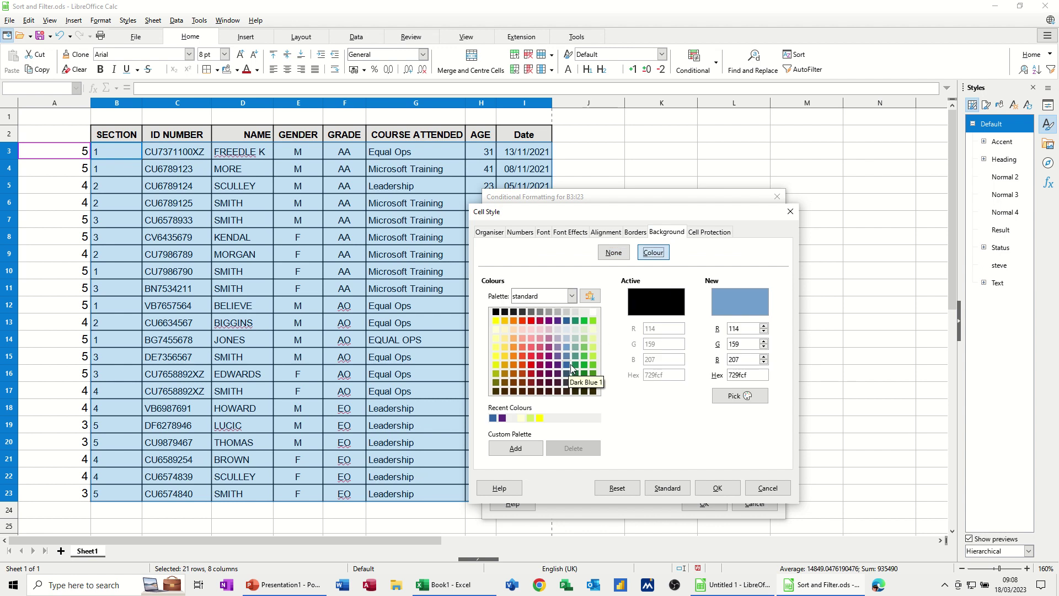
left_click(574, 364)
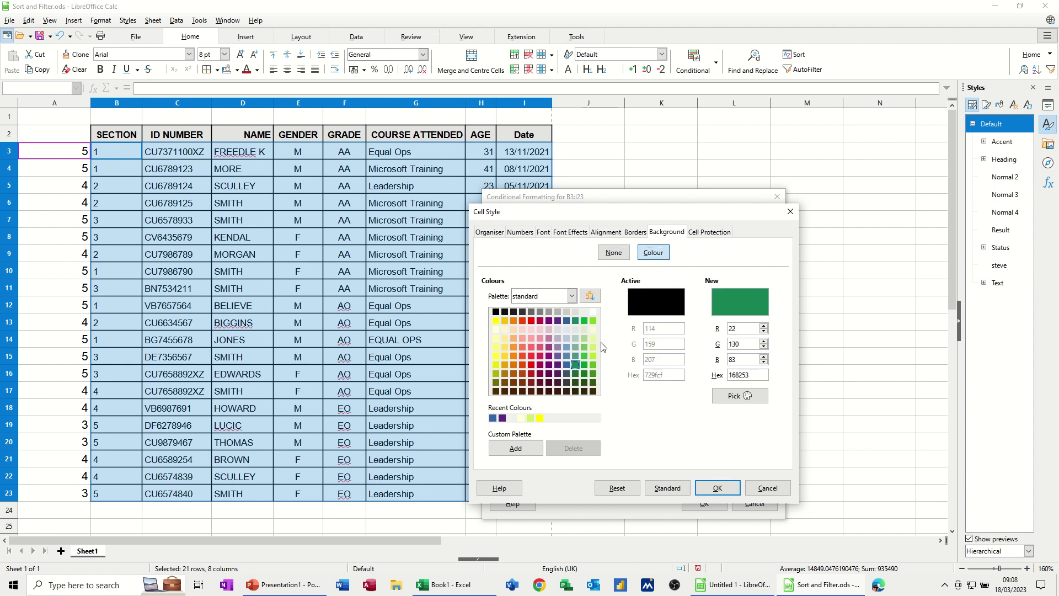
left_click(584, 355)
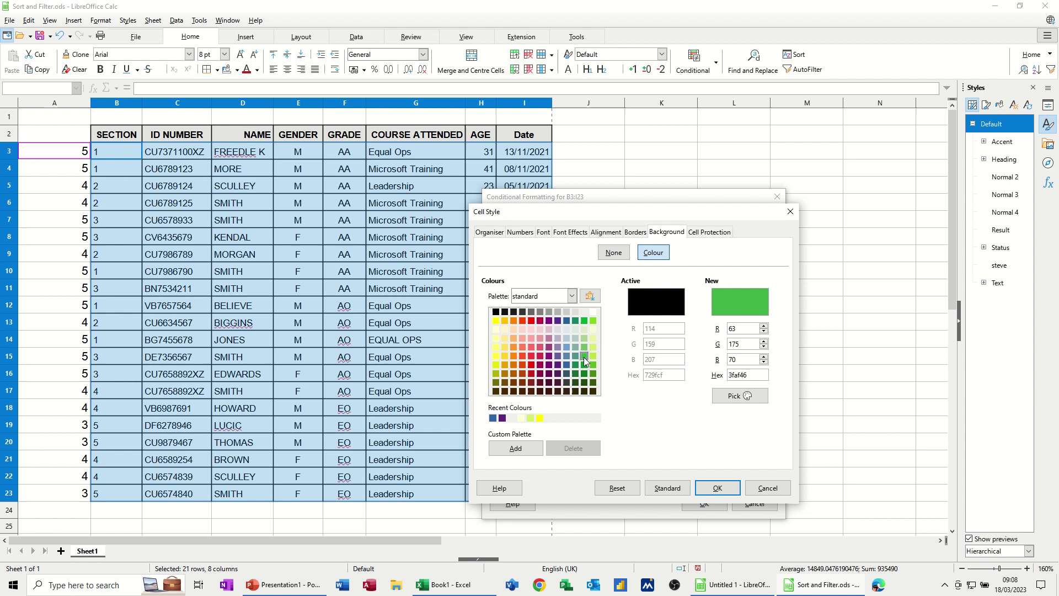
left_click(714, 488)
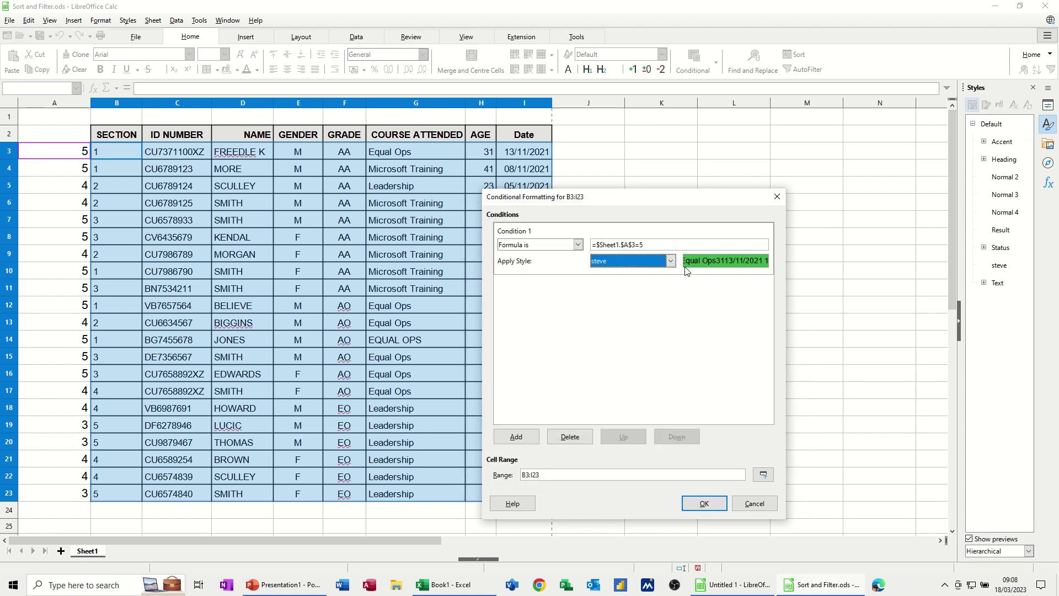
Change the rule's formula from $A$3 to $A3 (=$Sheet1.$A3=5) so only count-5 rows turn green
left_click(704, 503)
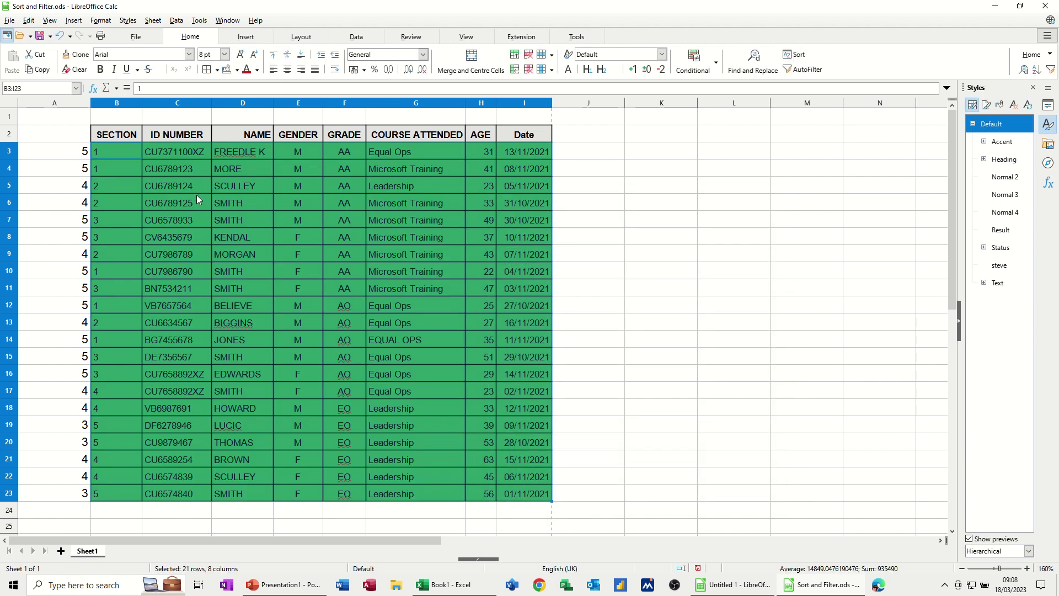
key("ctrl+z")
mouse_move(117, 150)
left_mouse_down()
mouse_move(328, 293)
mouse_move(220, 246)
mouse_move(126, 153)
left_mouse_up()
left_click(710, 67)
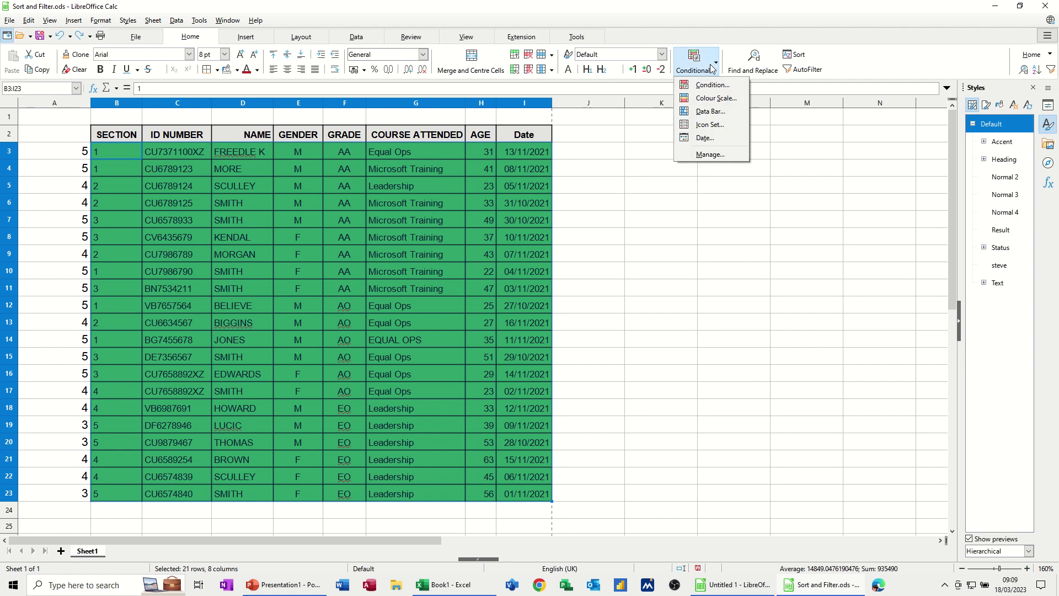
left_click(712, 85)
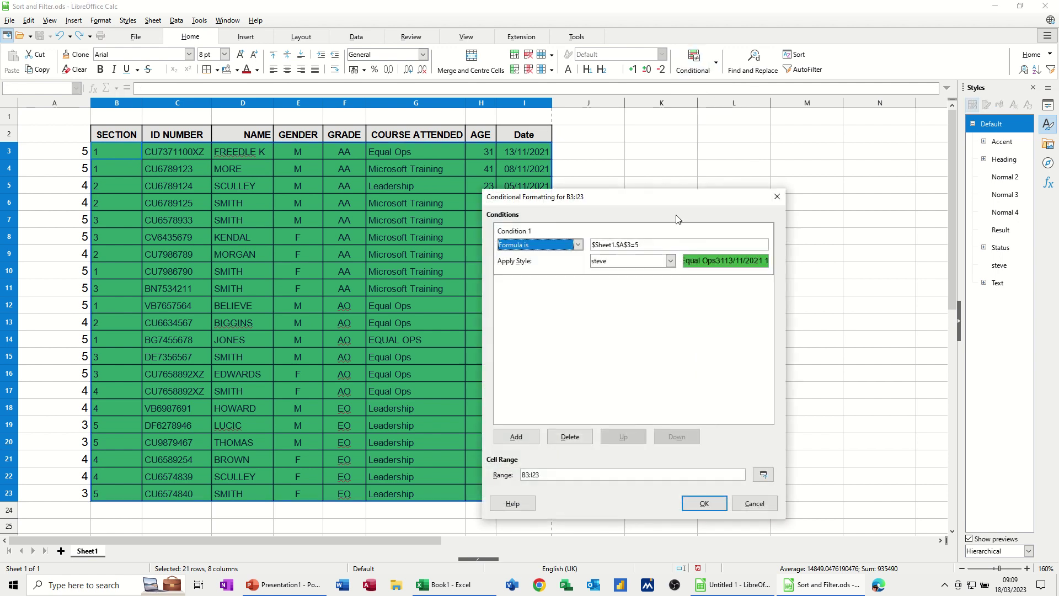
left_click(630, 245)
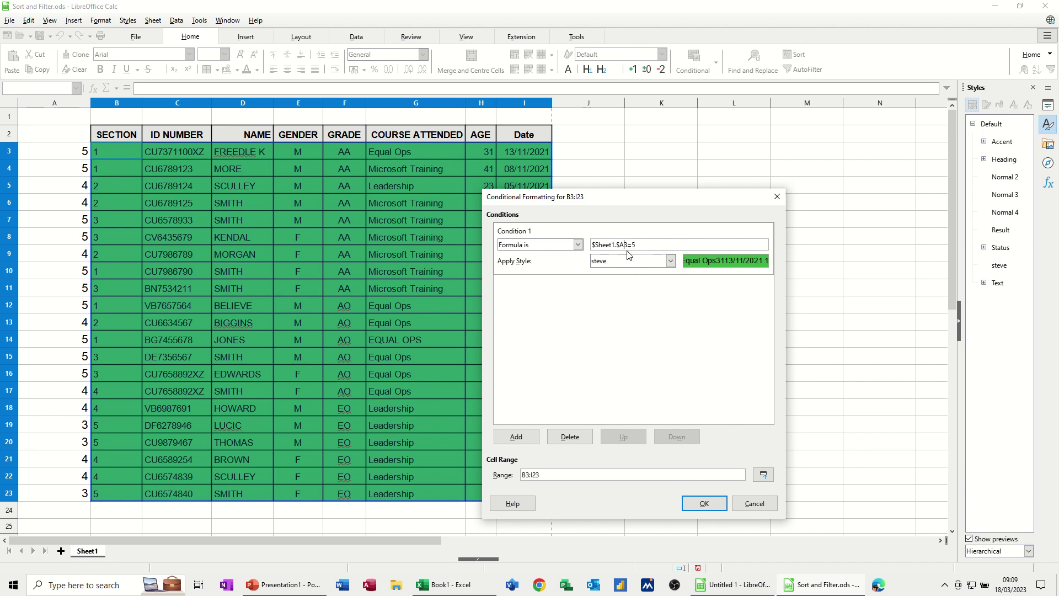
left_click(704, 503)
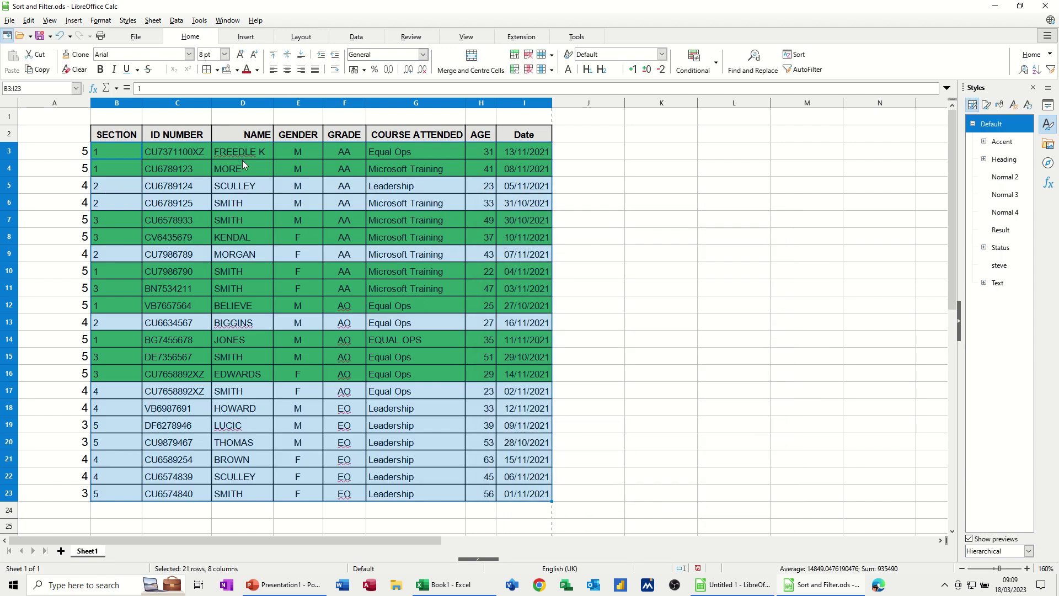
Add a second formula condition, =$Sheet1.$A3=4
left_click(694, 71)
left_click(712, 84)
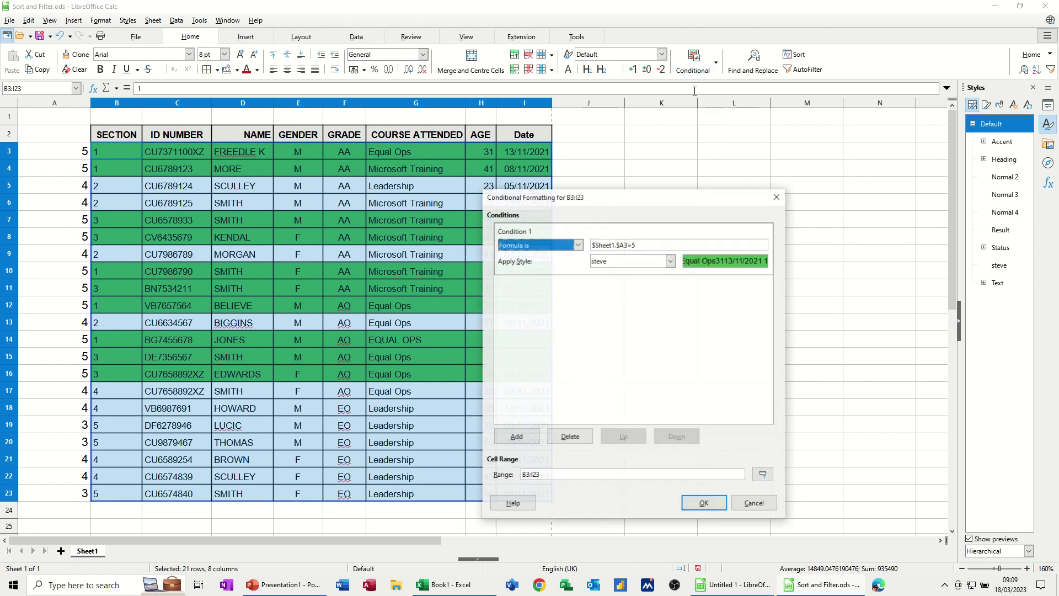
left_click(538, 436)
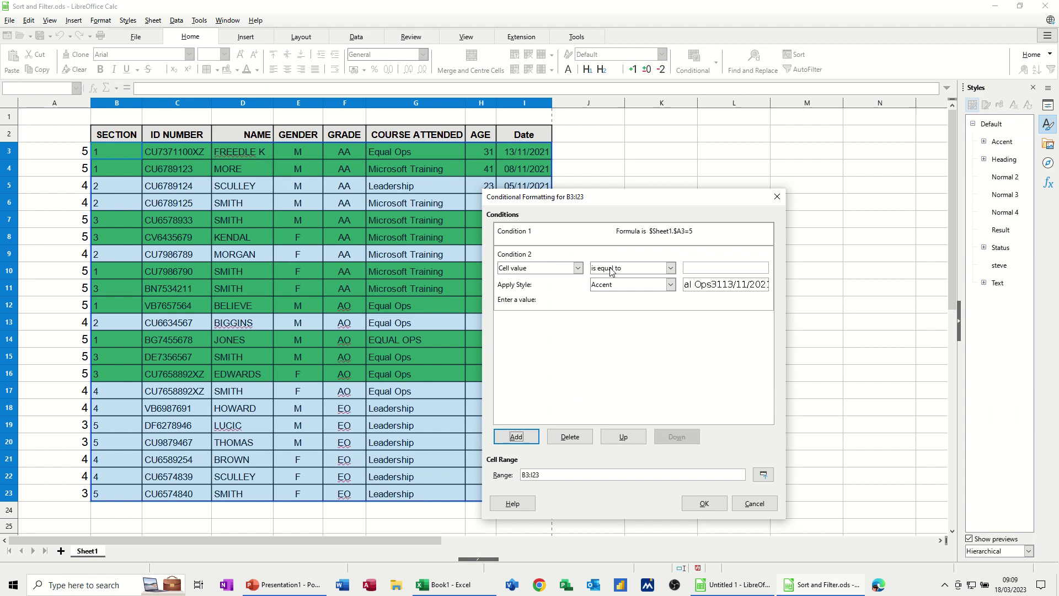
left_click(578, 269)
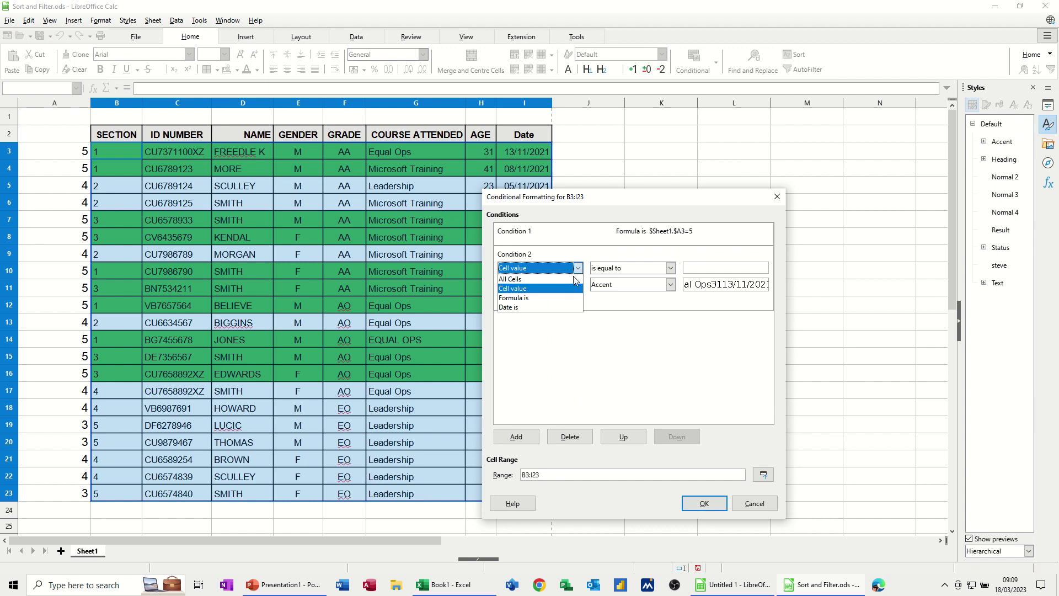
left_click(550, 299)
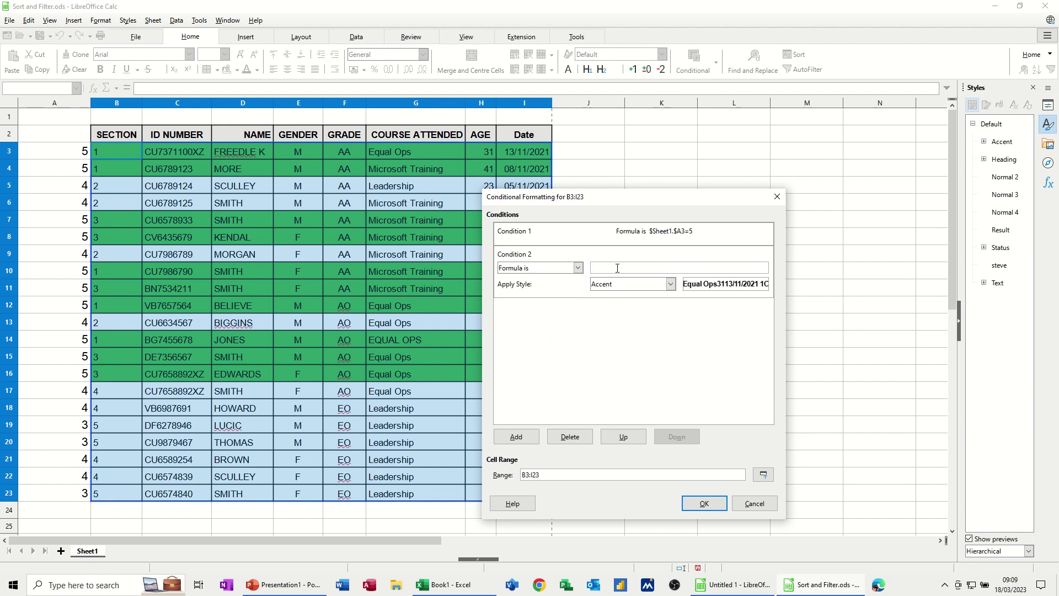
type("=")
left_click(75, 157)
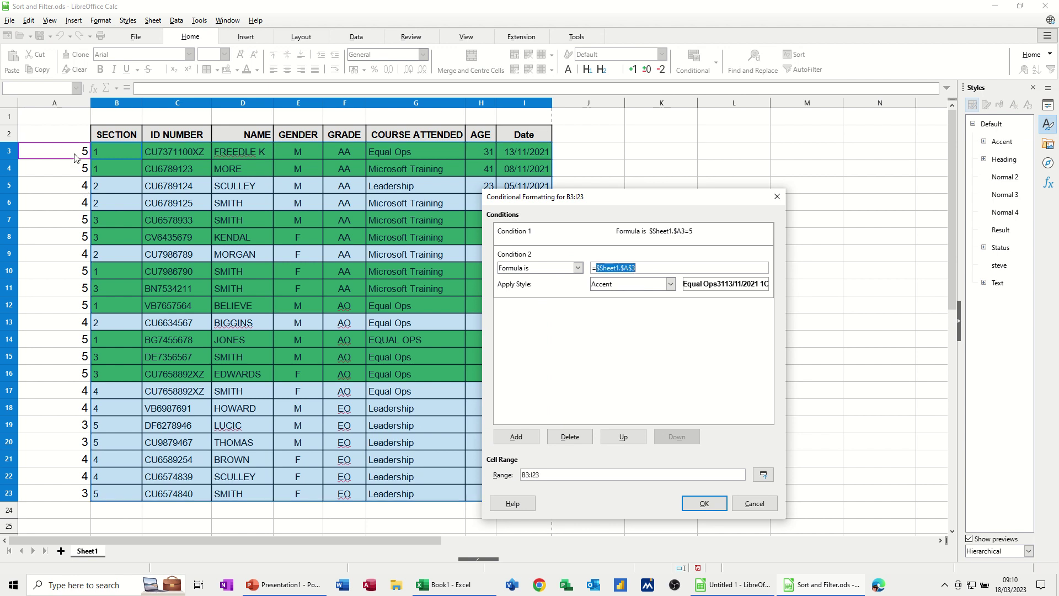
left_click(632, 270)
Assign the light green Good style to the count-4 condition and apply the rules
left_click(670, 283)
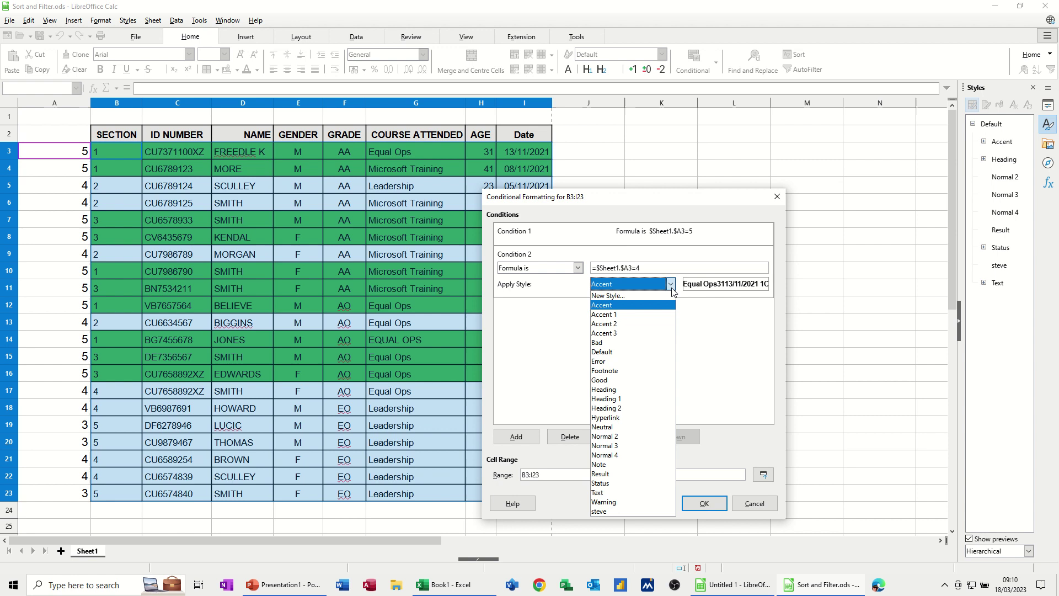
left_click(641, 381)
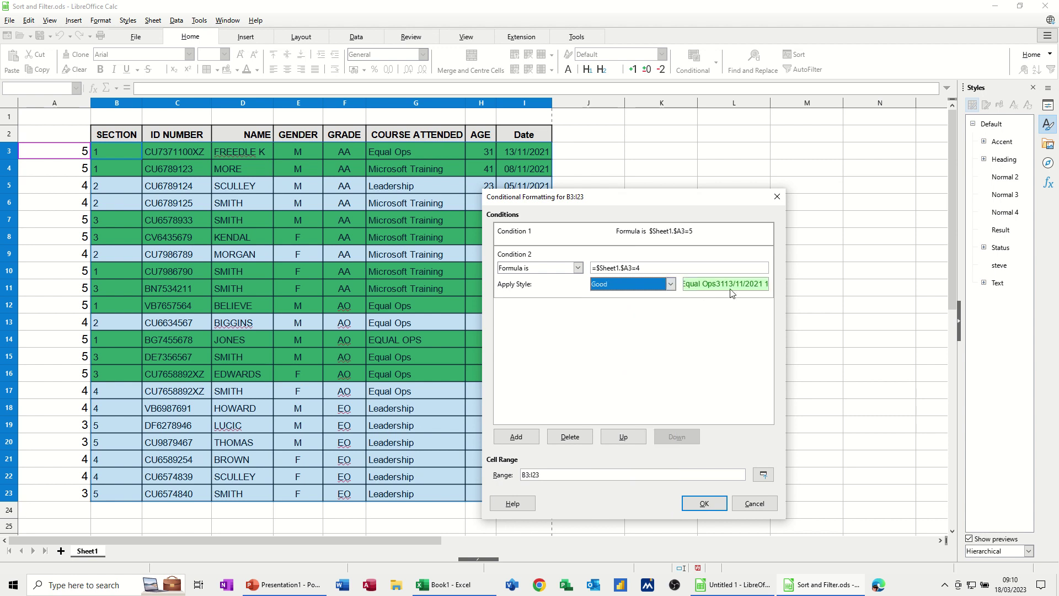
left_click(704, 503)
left_click(236, 267)
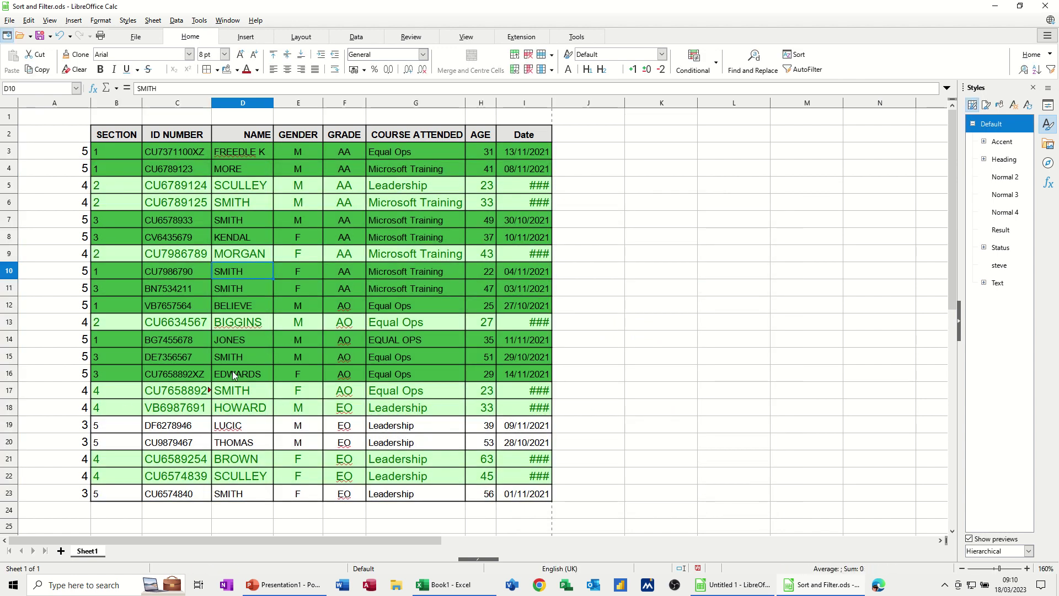
Autofit column I so the dates show in full, then reselect the table B3:I23
double_click(552, 104)
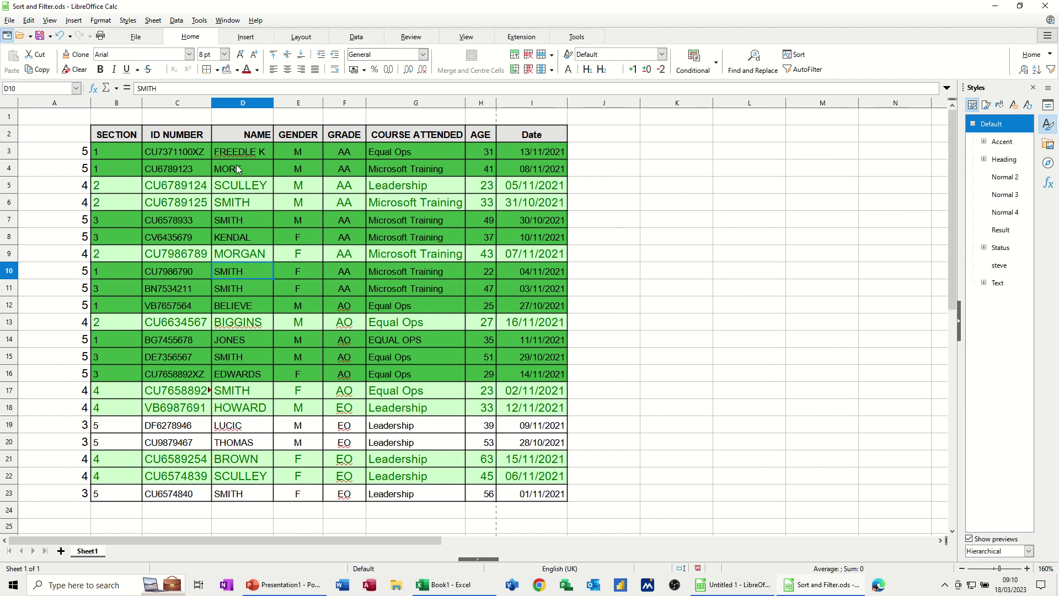
left_click(702, 70)
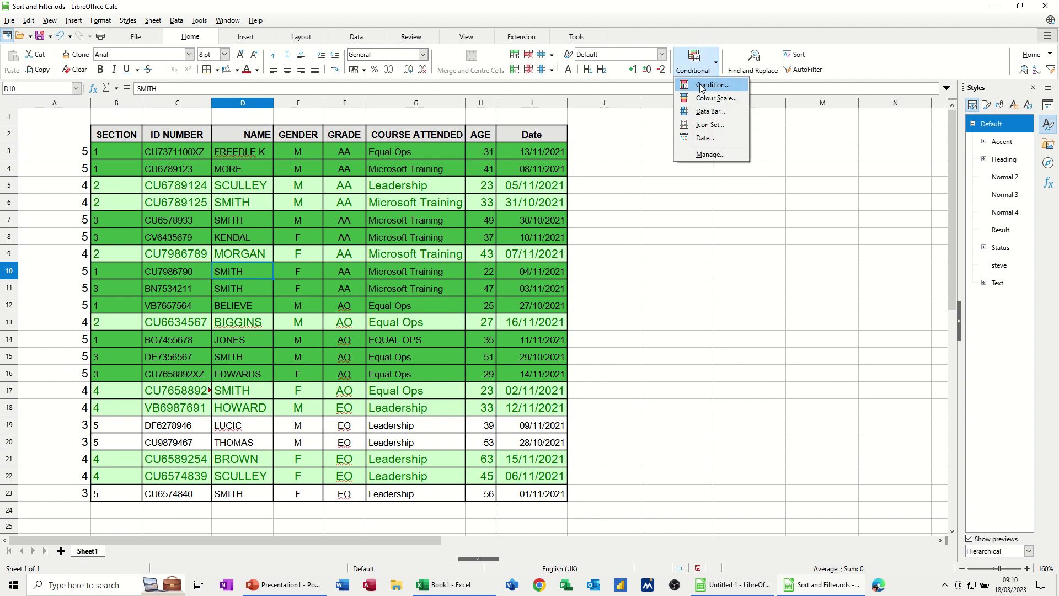
left_click(702, 86)
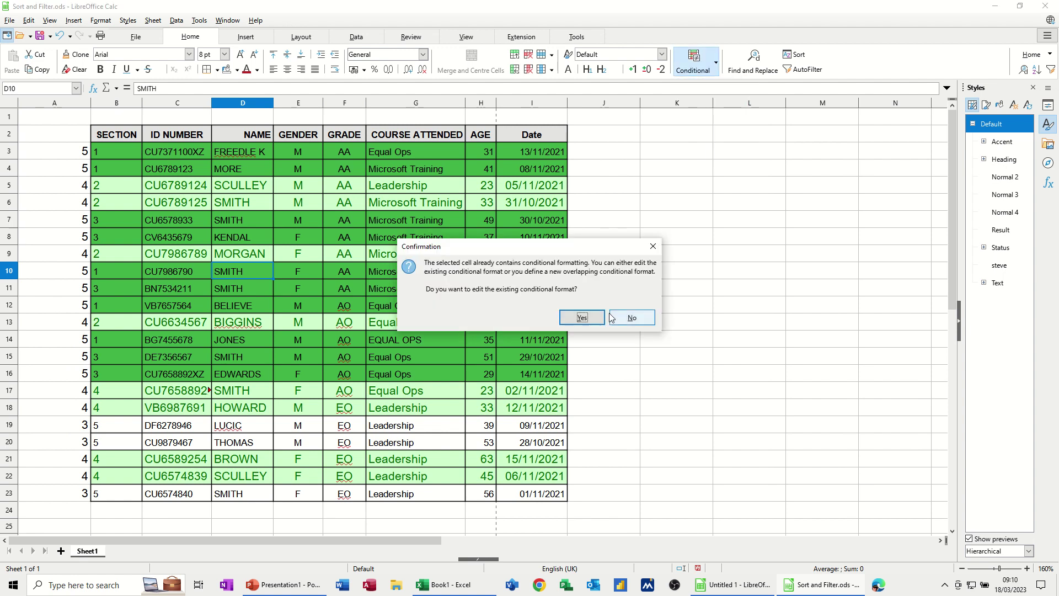
left_click(629, 317)
left_click_drag(114, 153, 526, 498)
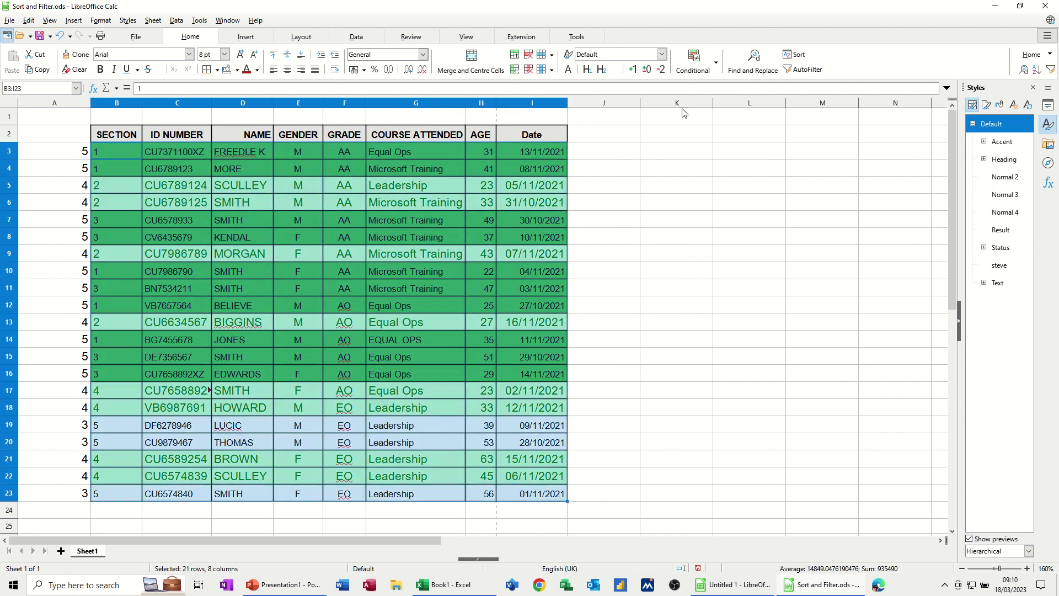
Add a third formula condition, =$Sheet1.$A3=3
left_click(696, 65)
left_click(705, 88)
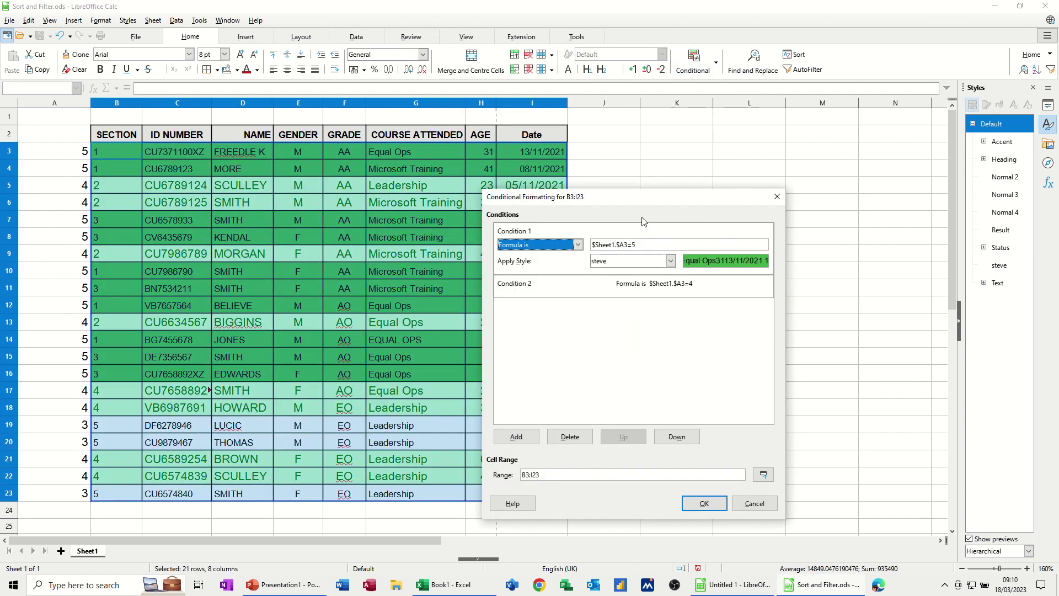
left_click(522, 438)
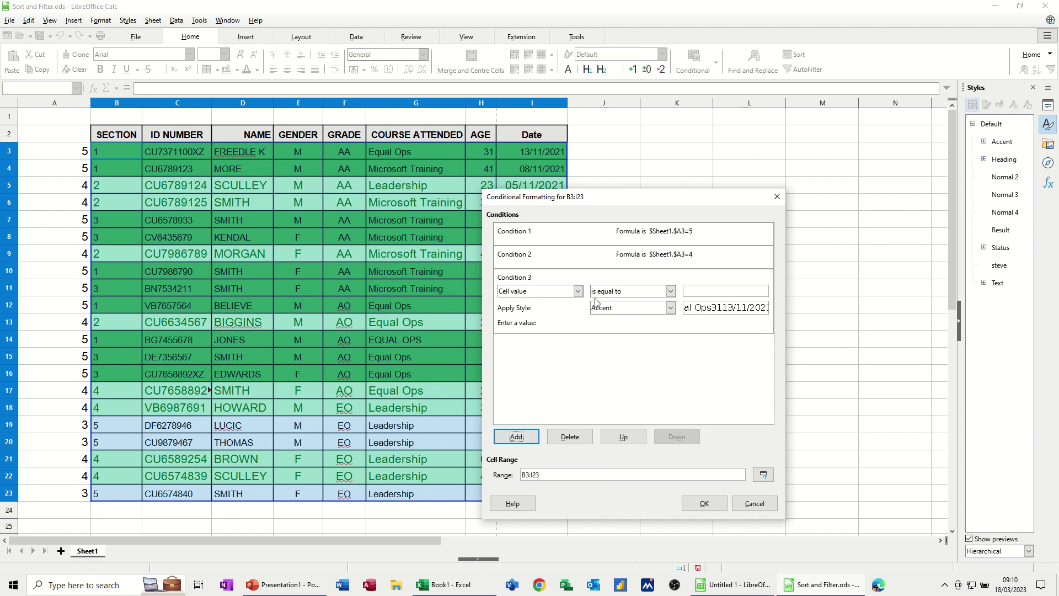
left_click(578, 291)
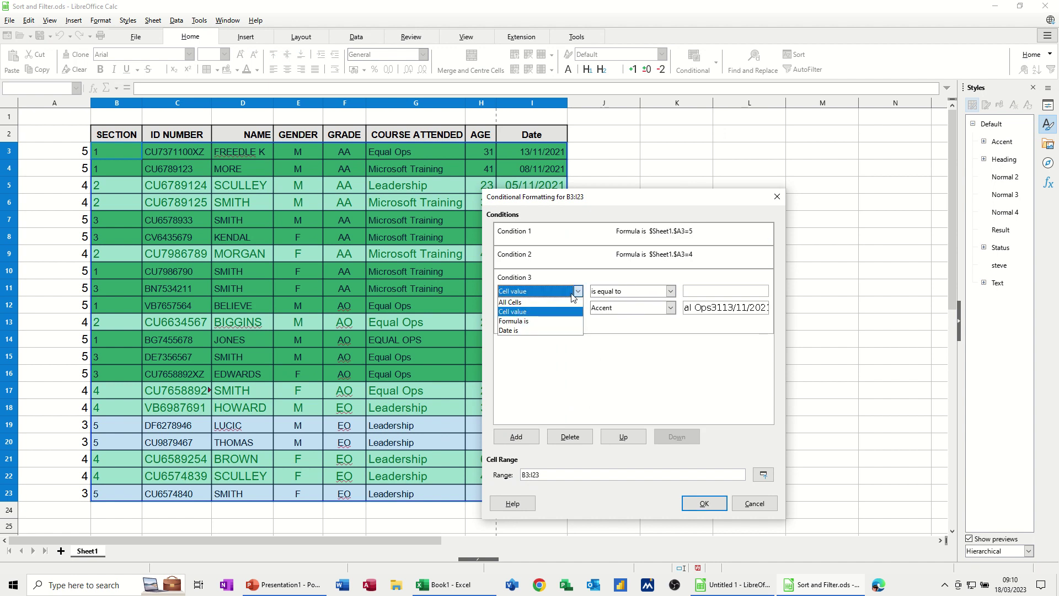
left_click(553, 321)
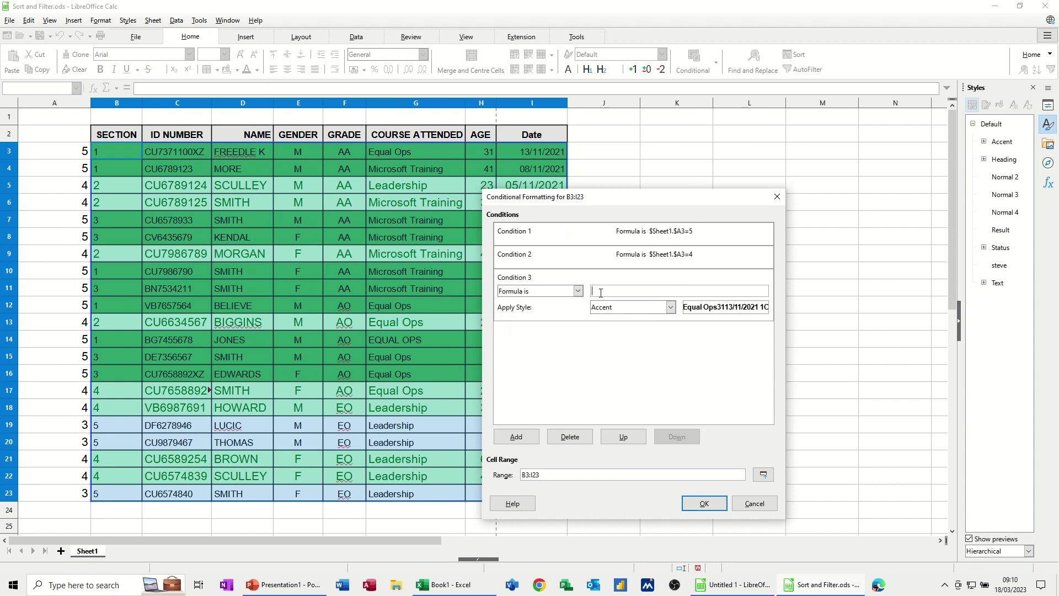
type("=")
left_click(71, 150)
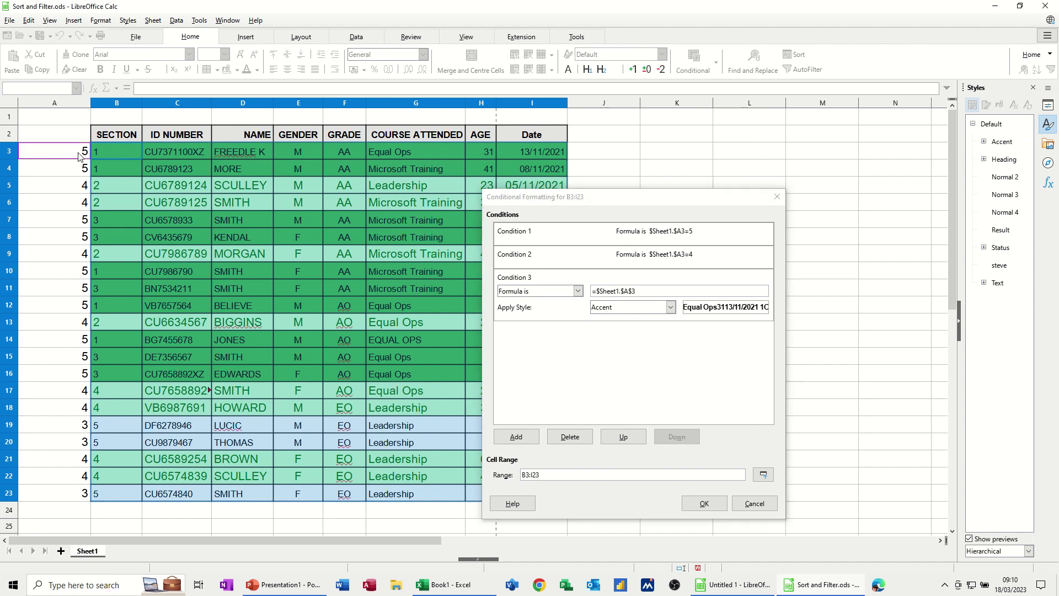
left_click(633, 294)
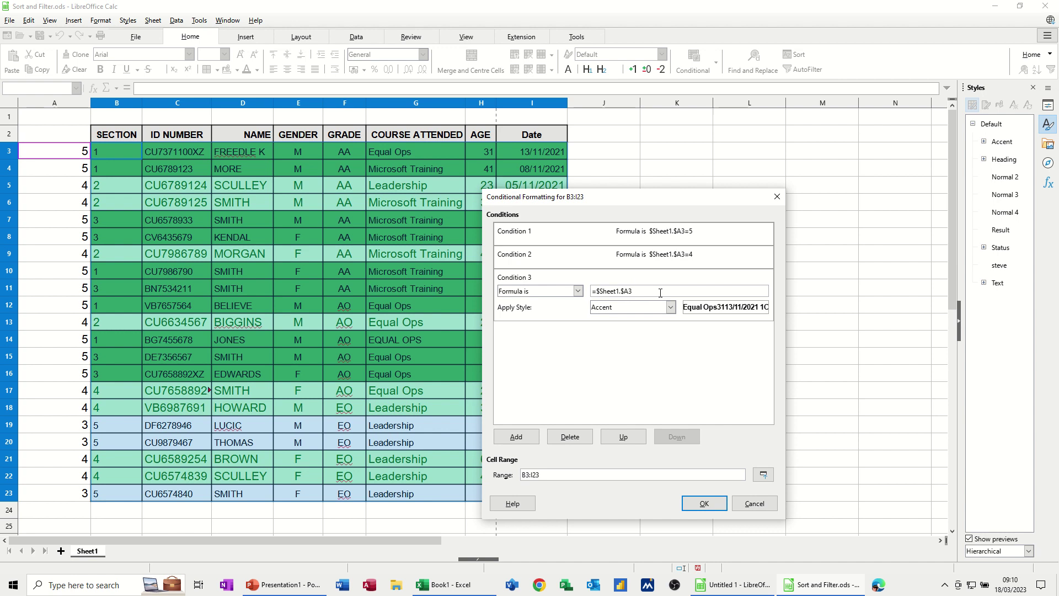
type("=3")
Give the count-3 condition the red Bad style and apply all three rules
left_click(671, 307)
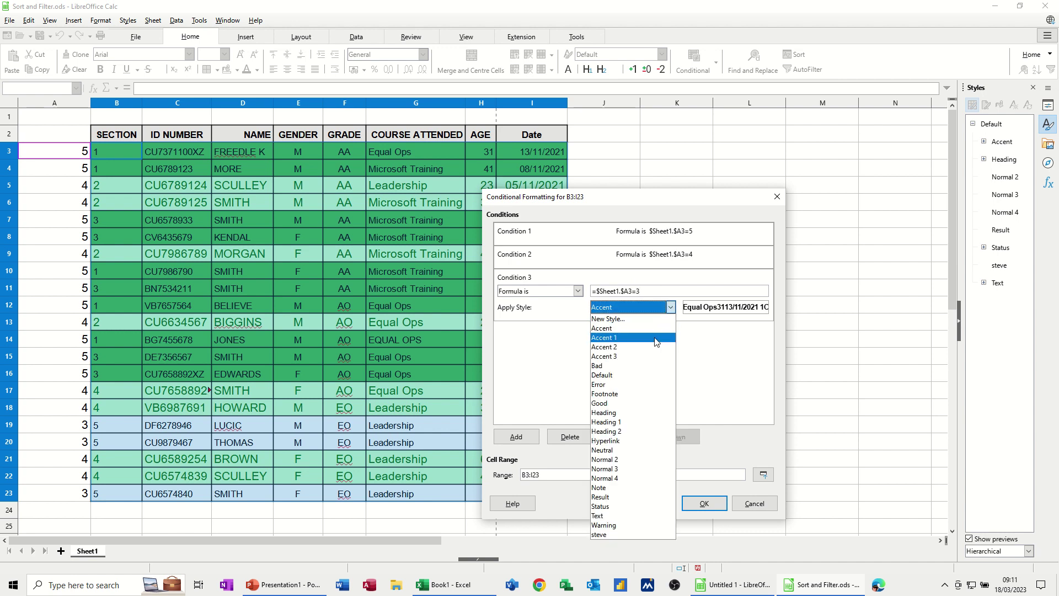
left_click(635, 365)
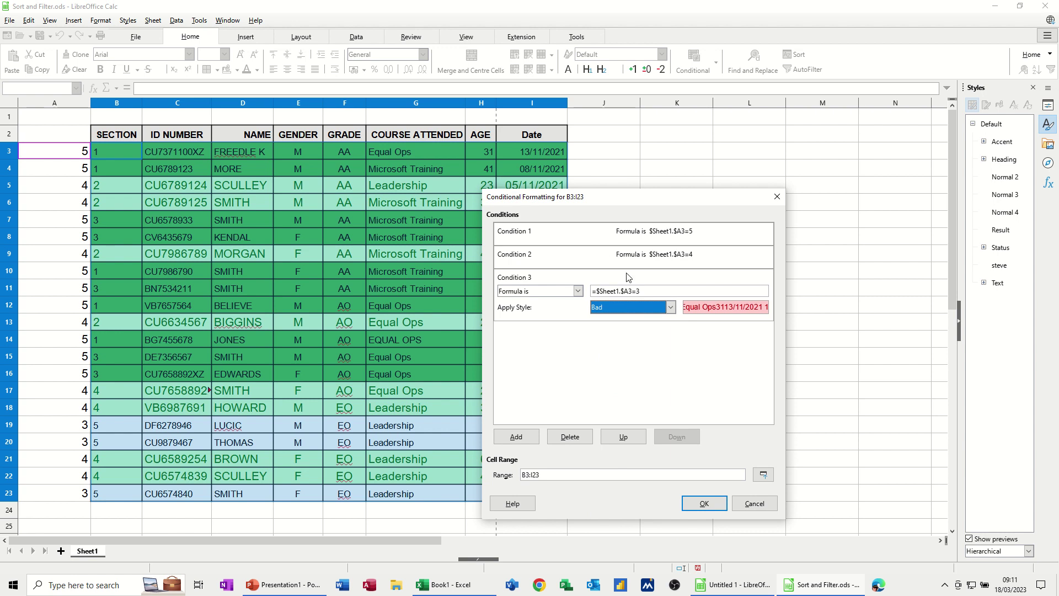
left_click(704, 504)
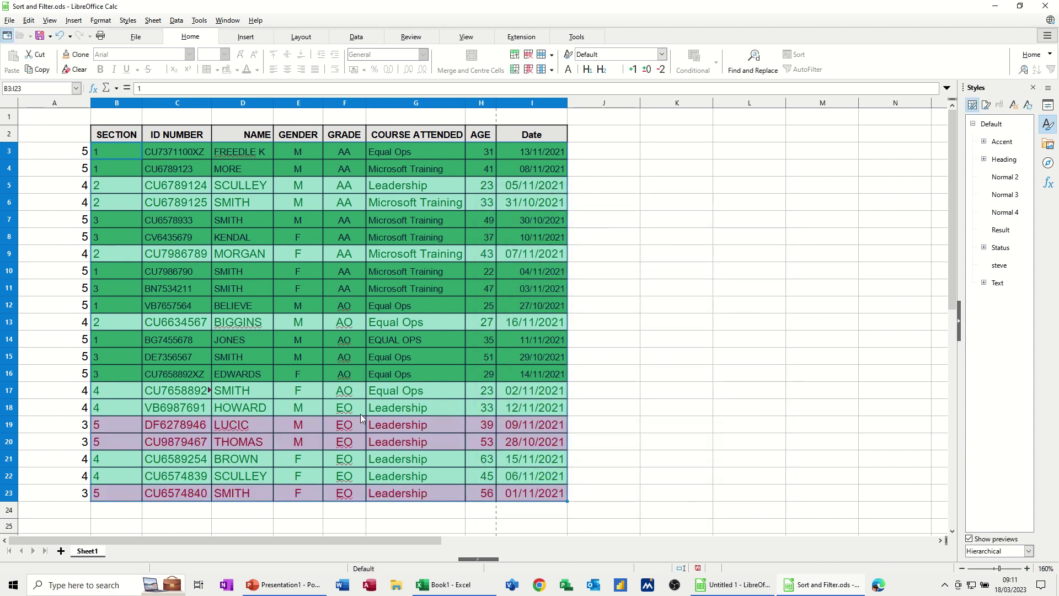
left_click(300, 401)
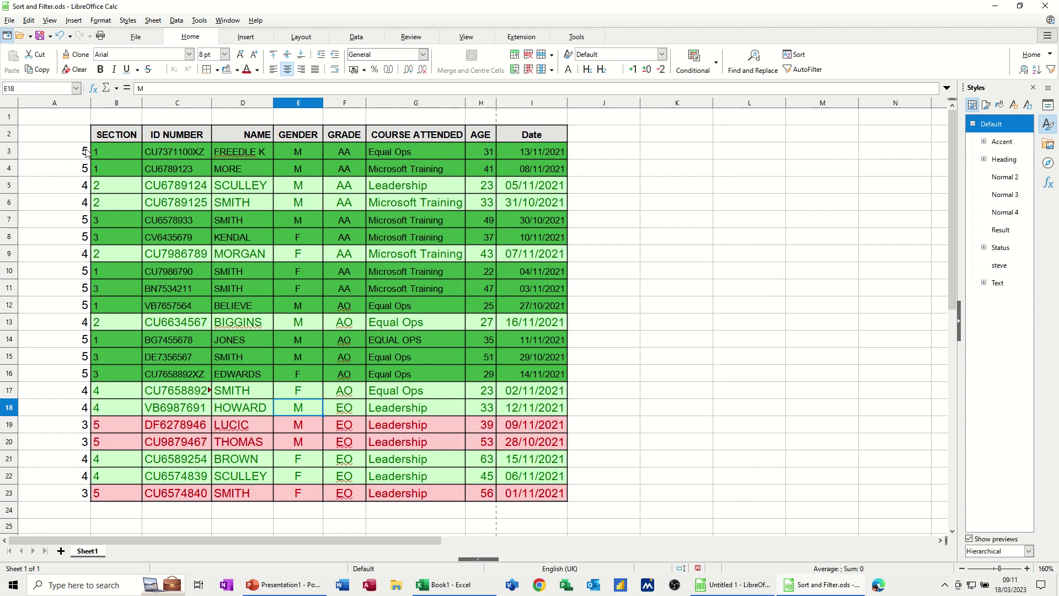